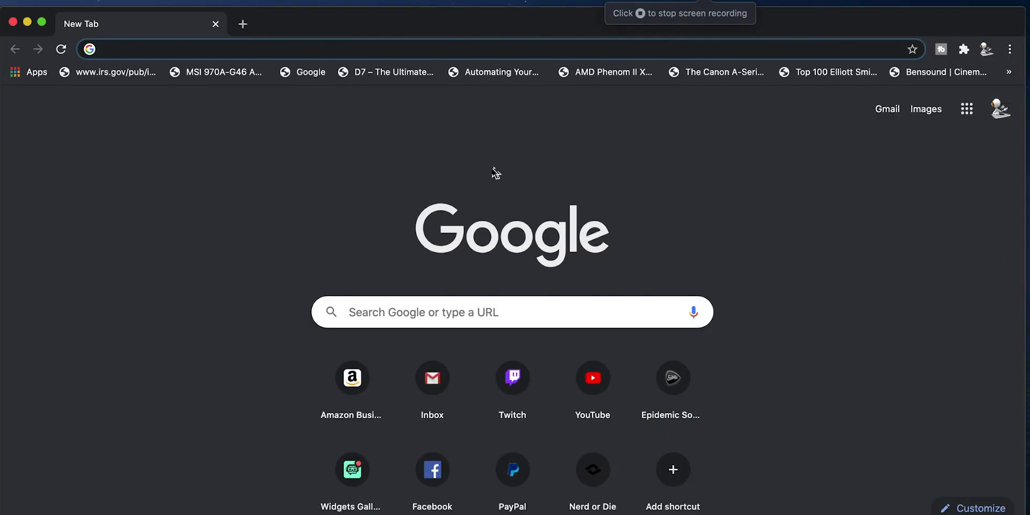
# Step: Load the pasted shinywhitebox iShowU Audio Capture support article in Chrome
pyautogui.click(425, 56)
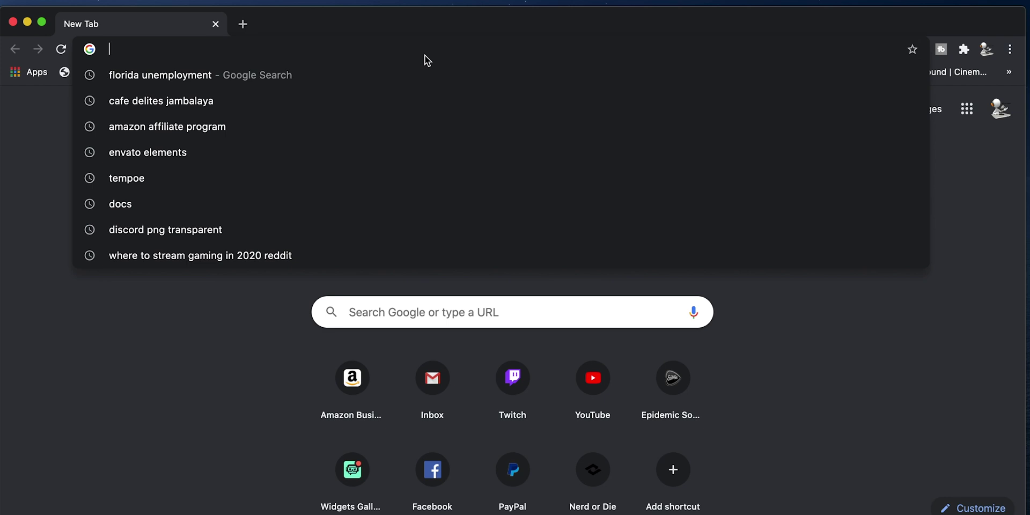
pyautogui.click(923, 398)
pyautogui.click(513, 50)
pyautogui.write('https://support.shinywhitebox.com/hc/en-us/articles/204161459-Installing-iShowU-Audio-Capture')
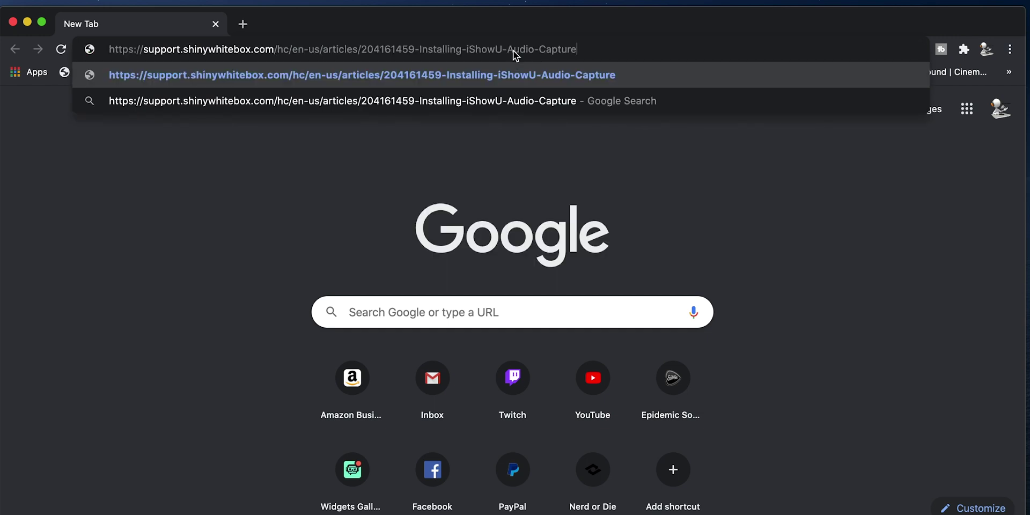
pyautogui.press('Return')
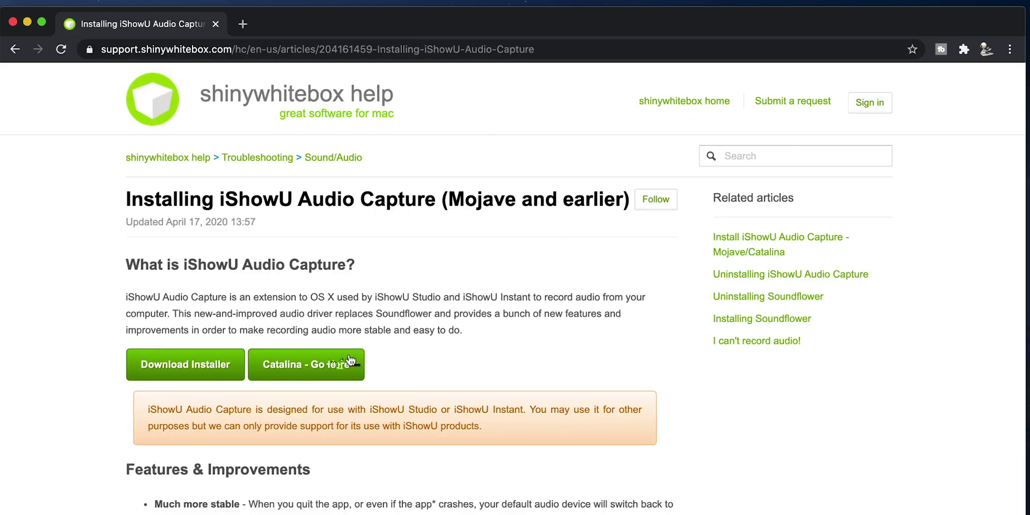
# Step: Download the Mojave/Catalina installer from the Catalina article and quit Google Chrome
pyautogui.click(309, 372)
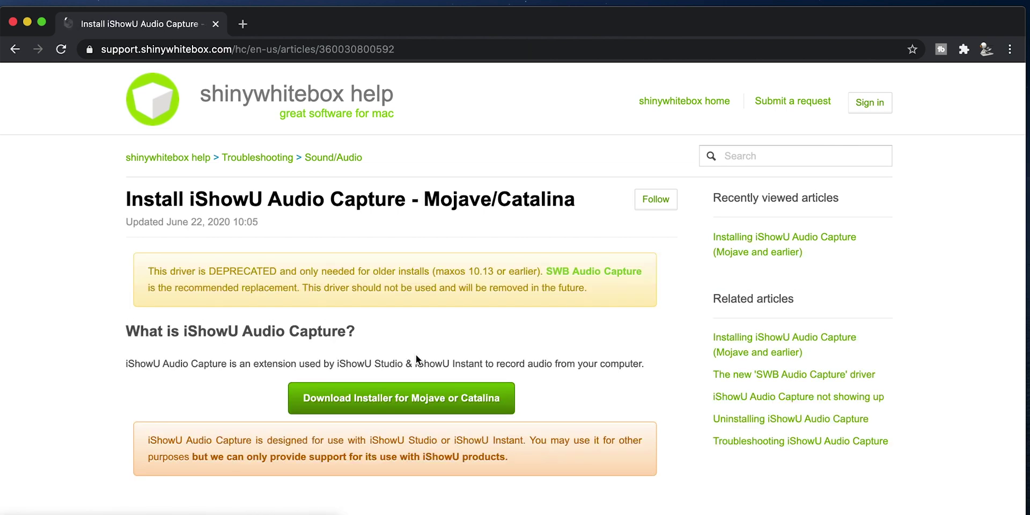
pyautogui.click(425, 408)
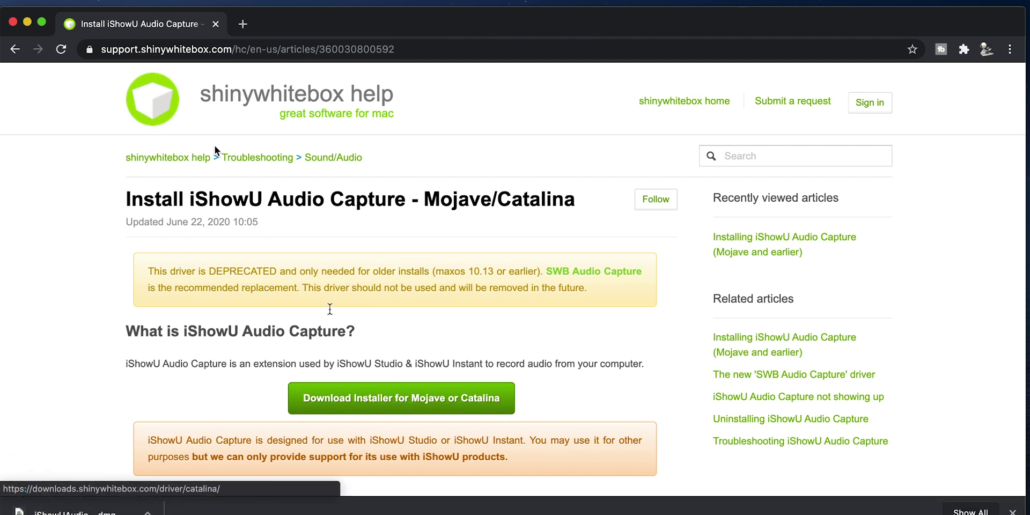
pyautogui.click(43, 1)
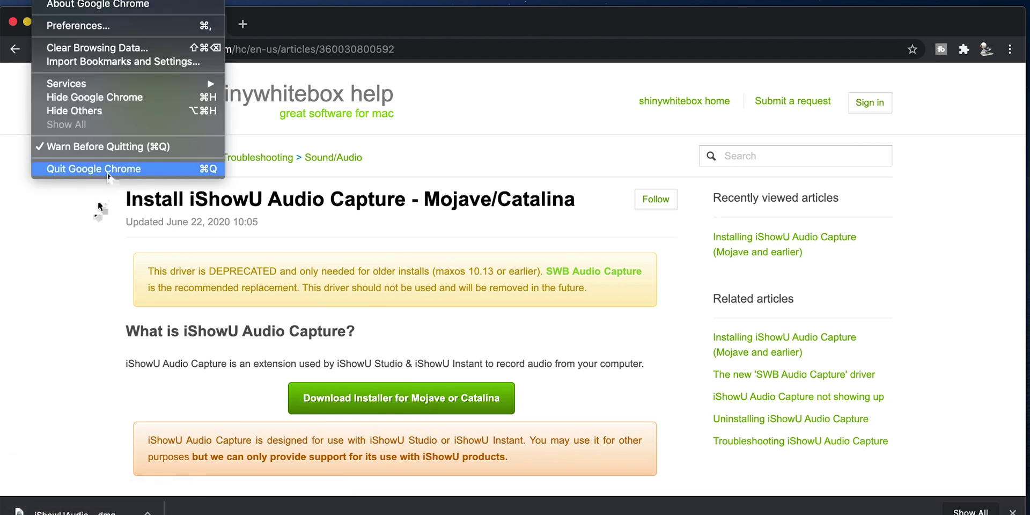
pyautogui.click(64, 168)
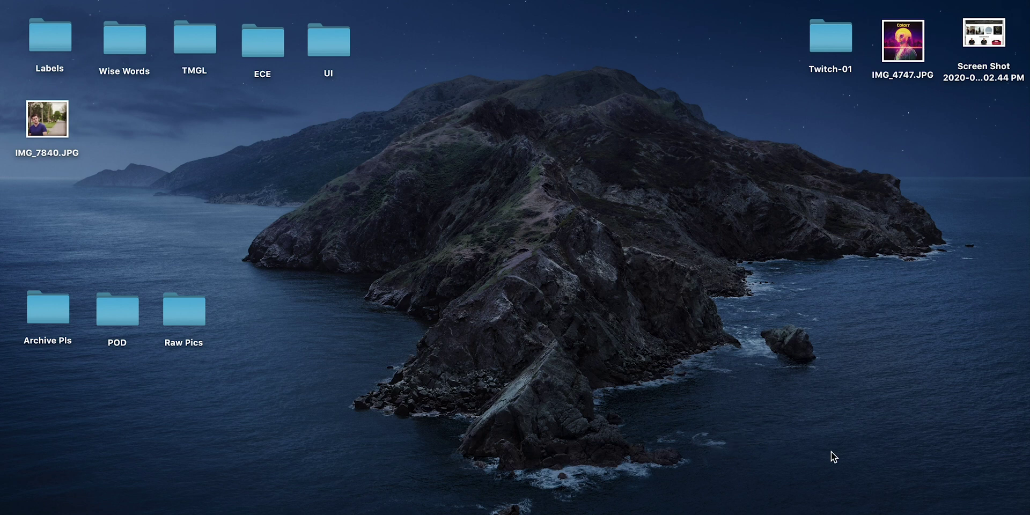
# Step: Mount the iShowUAudioCapture disk image from Downloads and launch iShowU Audio Capture-1.0.5.pkg
pyautogui.click(954, 512)
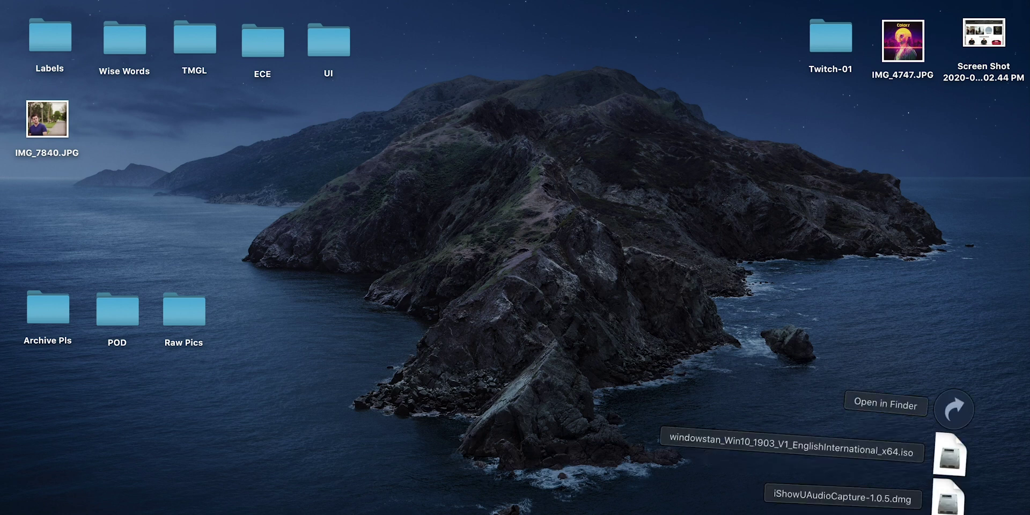
pyautogui.click(951, 504)
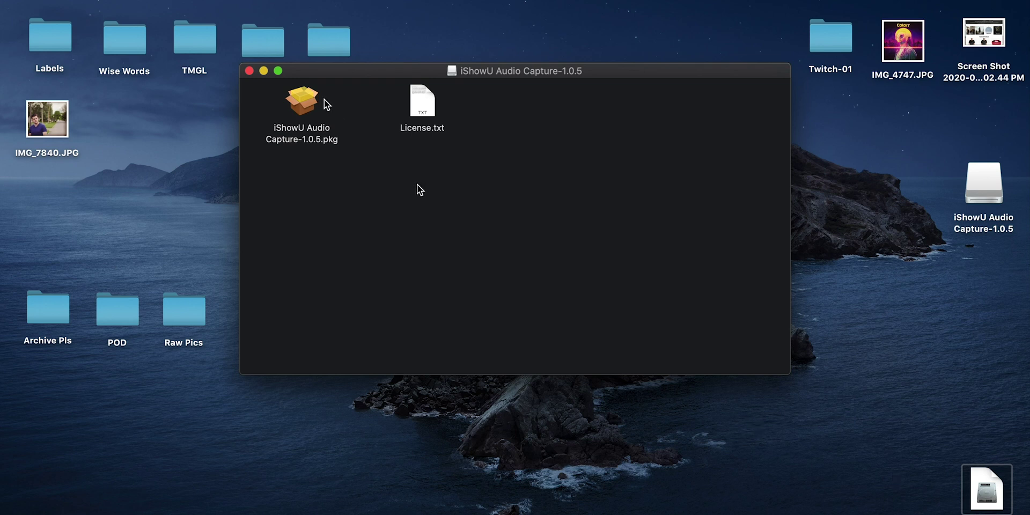
pyautogui.click(311, 105)
pyautogui.doubleClick(310, 101)
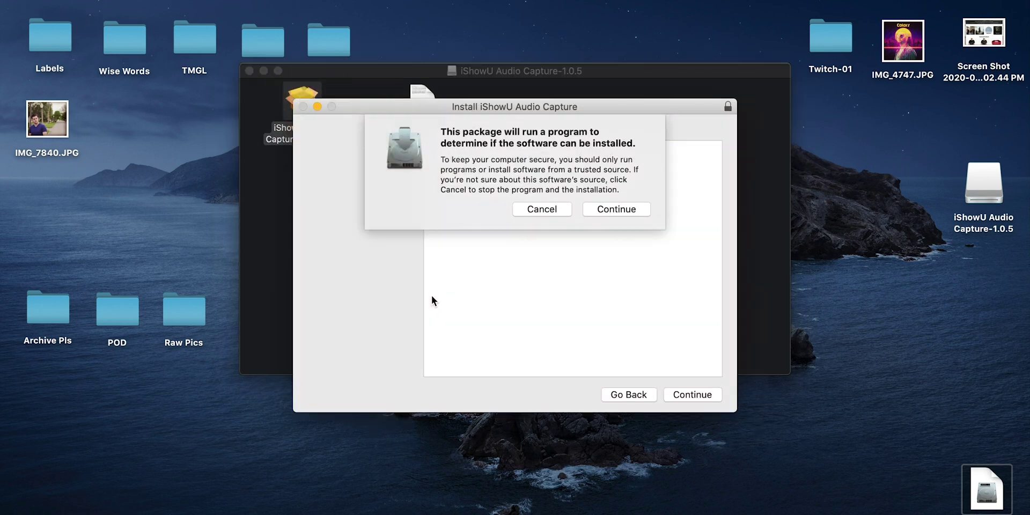
# Step: Allow the installer check, pass Introduction and Problem Checks, and install on Macintosh HD
pyautogui.click(624, 210)
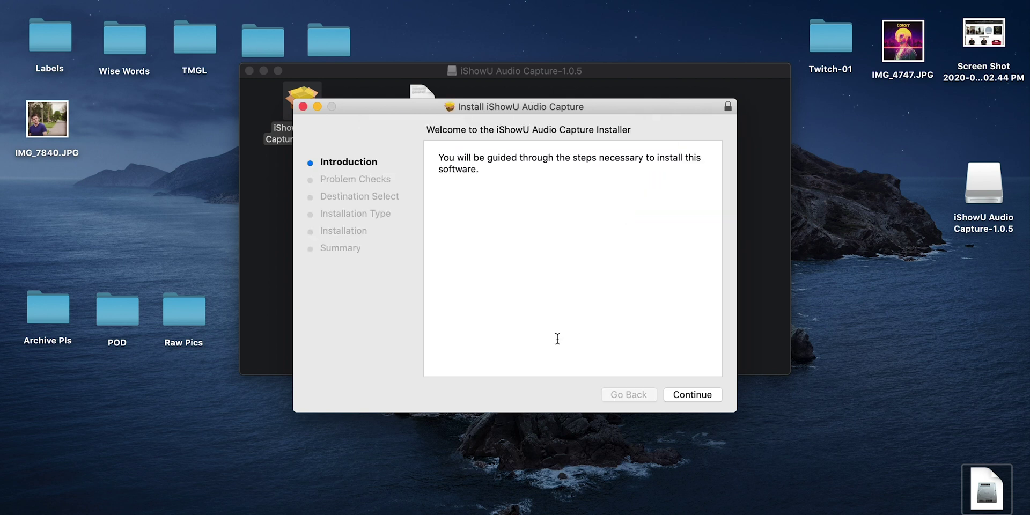
pyautogui.click(705, 397)
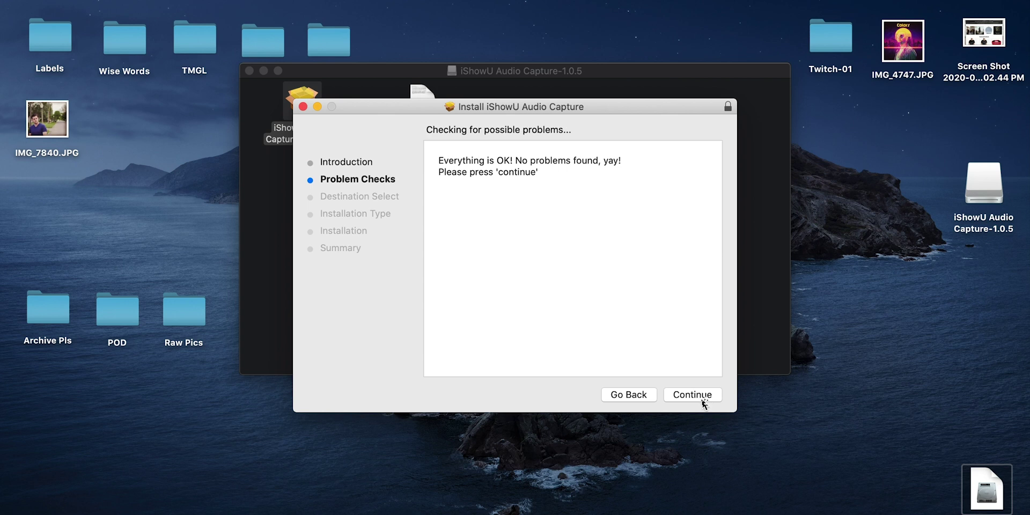
pyautogui.click(701, 395)
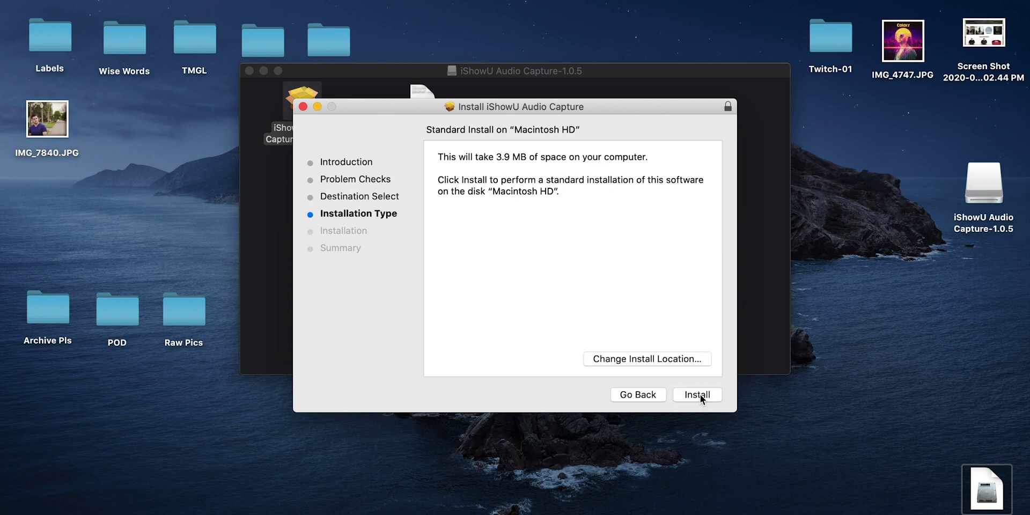
pyautogui.click(700, 394)
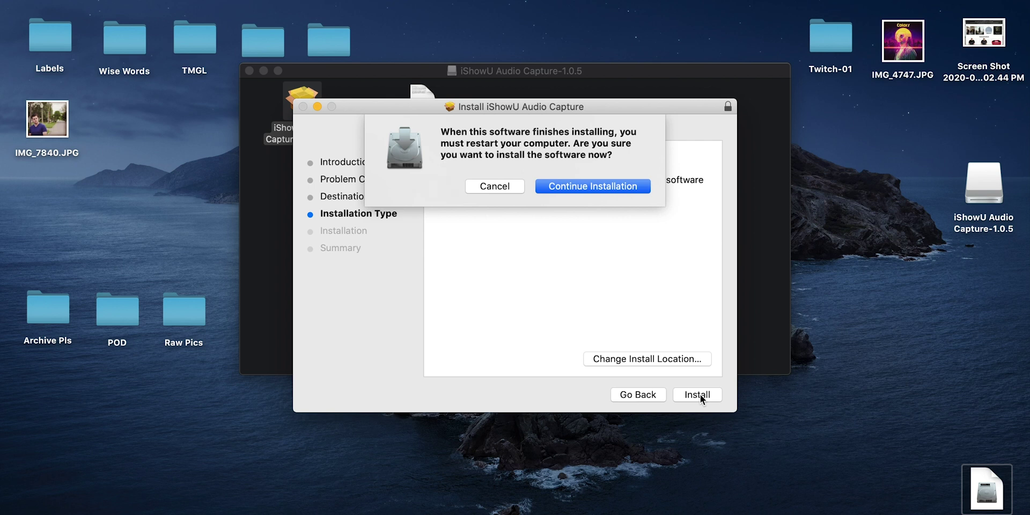
pyautogui.click(613, 186)
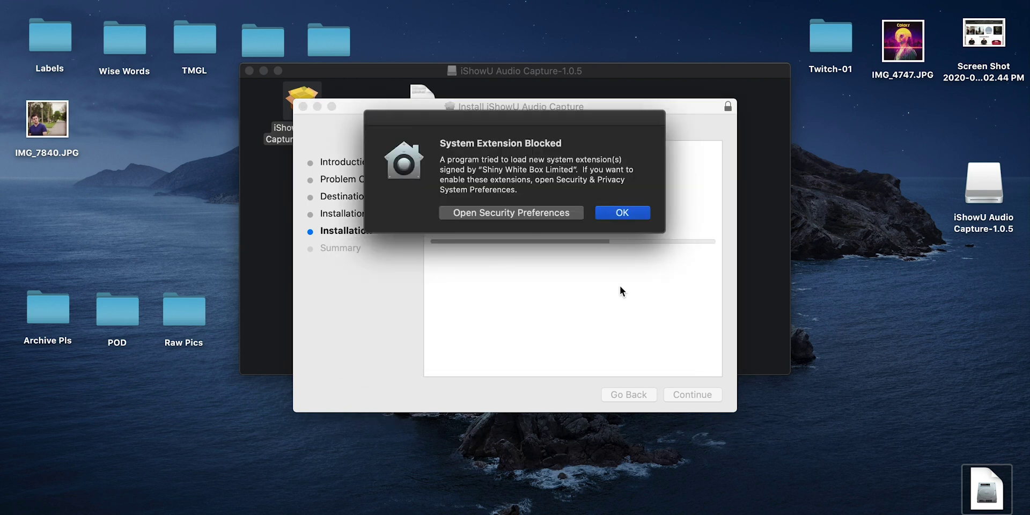
# Step: Unlock Security & Privacy, allow Shiny White Box Limited's system software, then close it
pyautogui.click(558, 215)
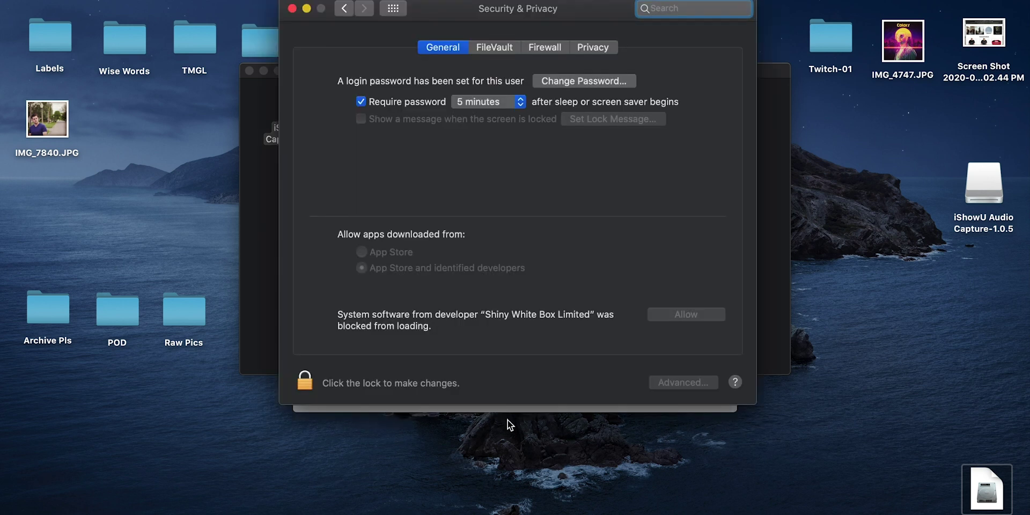
pyautogui.click(394, 385)
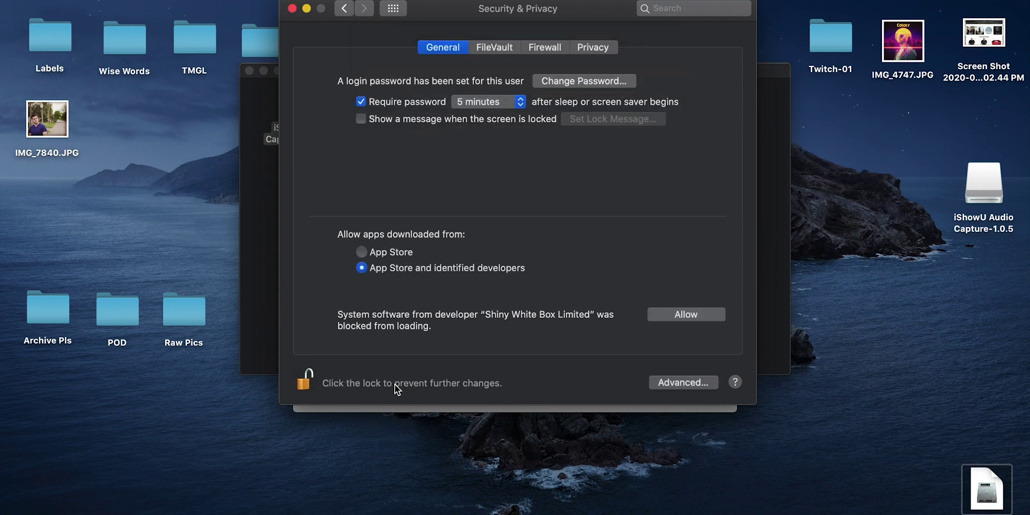
pyautogui.click(686, 316)
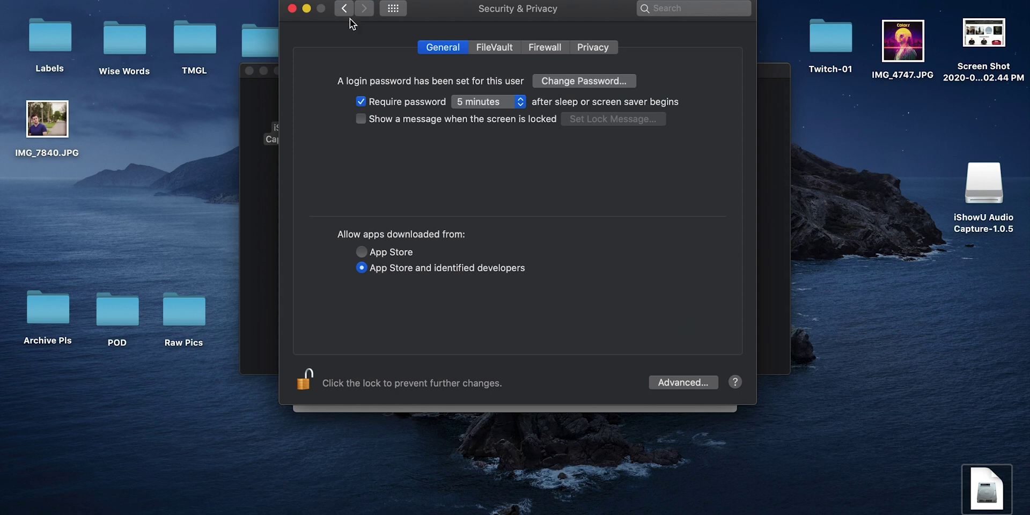
pyautogui.click(292, 9)
# Step: Close the iShowU disk image window and reposition the Installer while installation completes
pyautogui.click(503, 256)
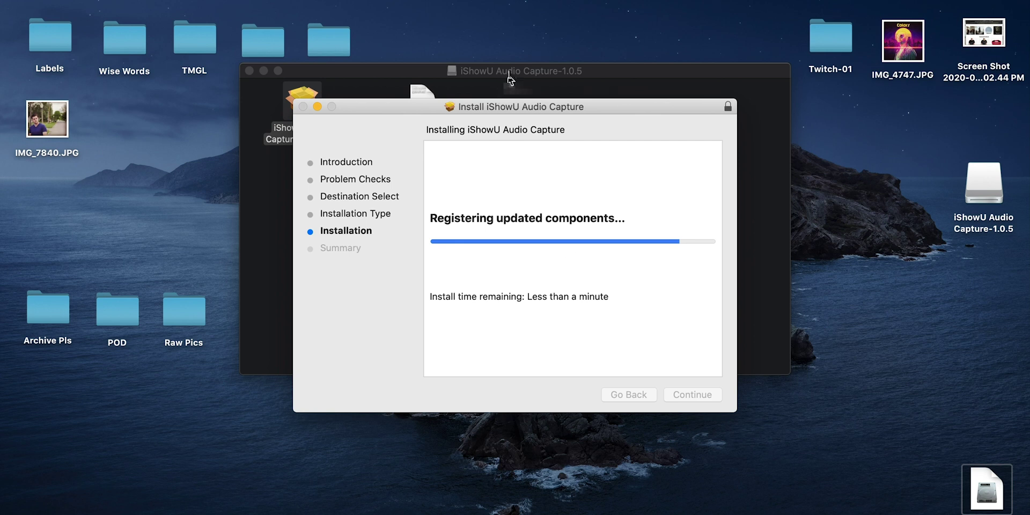
pyautogui.click(512, 76)
pyautogui.click(264, 71)
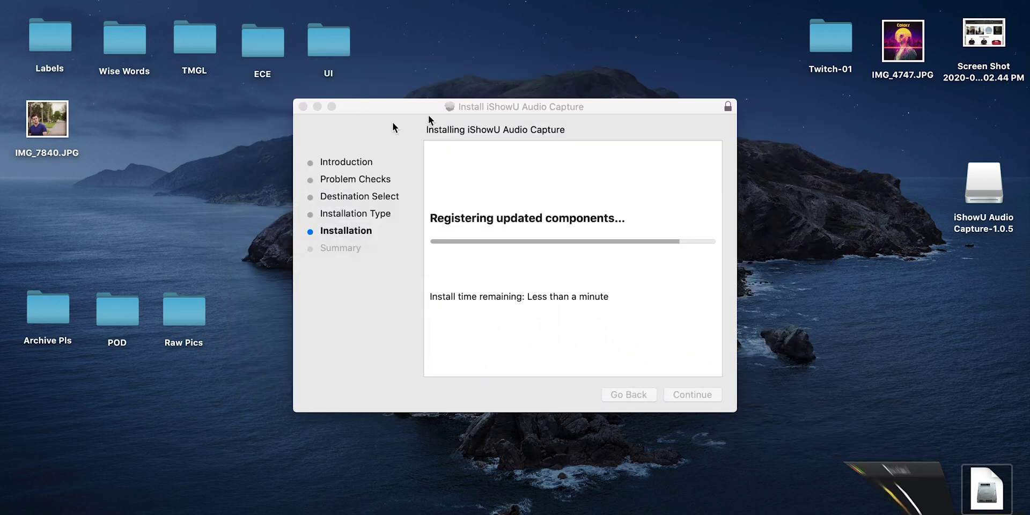
pyautogui.moveTo(393, 110)
pyautogui.mouseDown()
pyautogui.moveTo(624, 38)
pyautogui.moveTo(403, 138)
pyautogui.mouseUp()
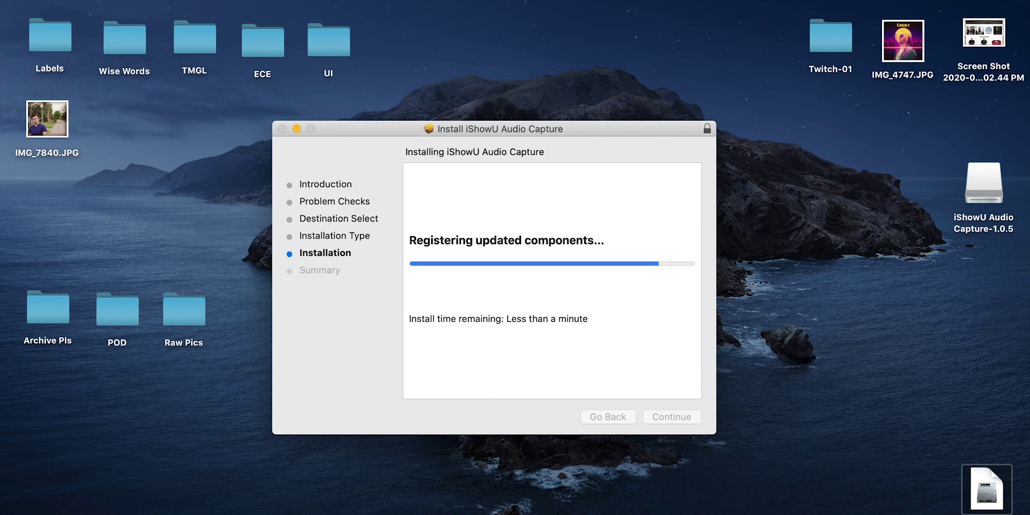
pyautogui.doubleClick(984, 185)
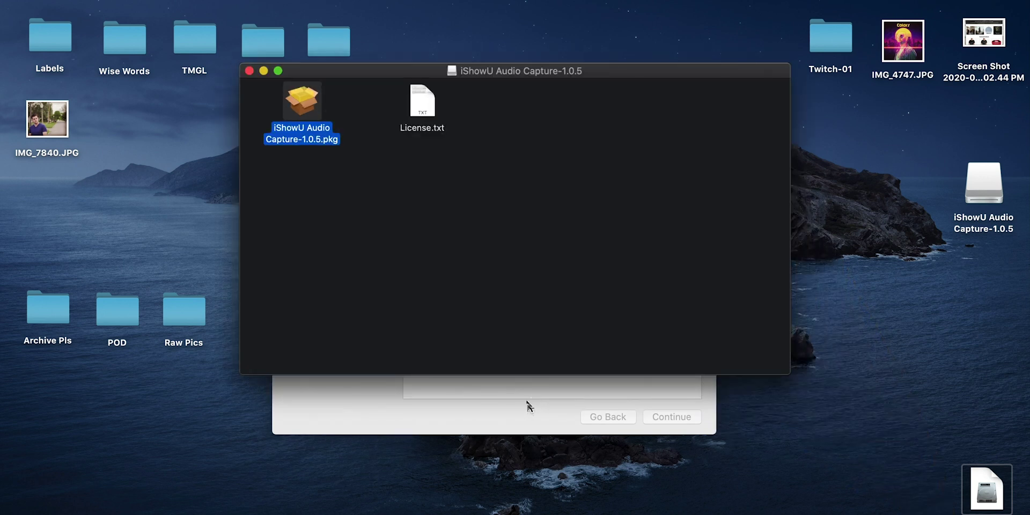
pyautogui.click(523, 415)
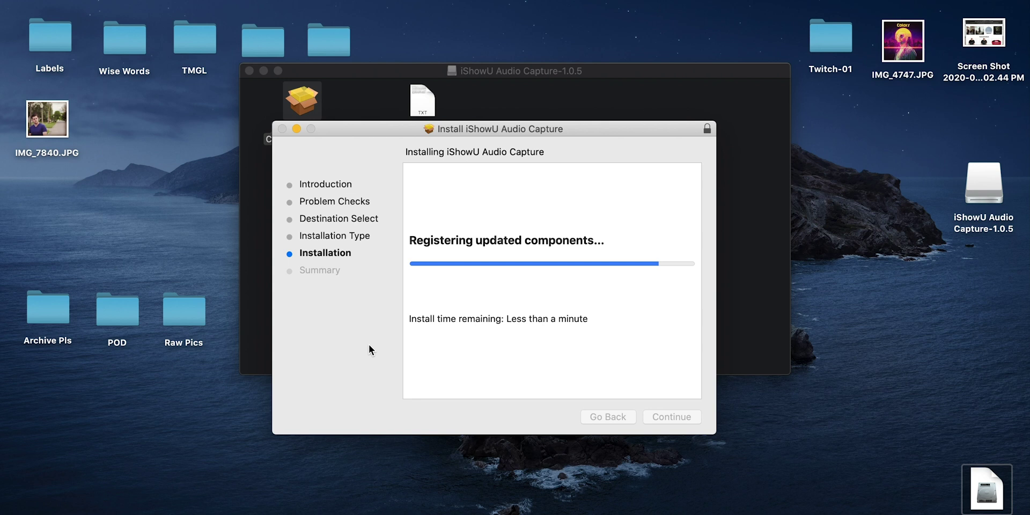
pyautogui.click(250, 71)
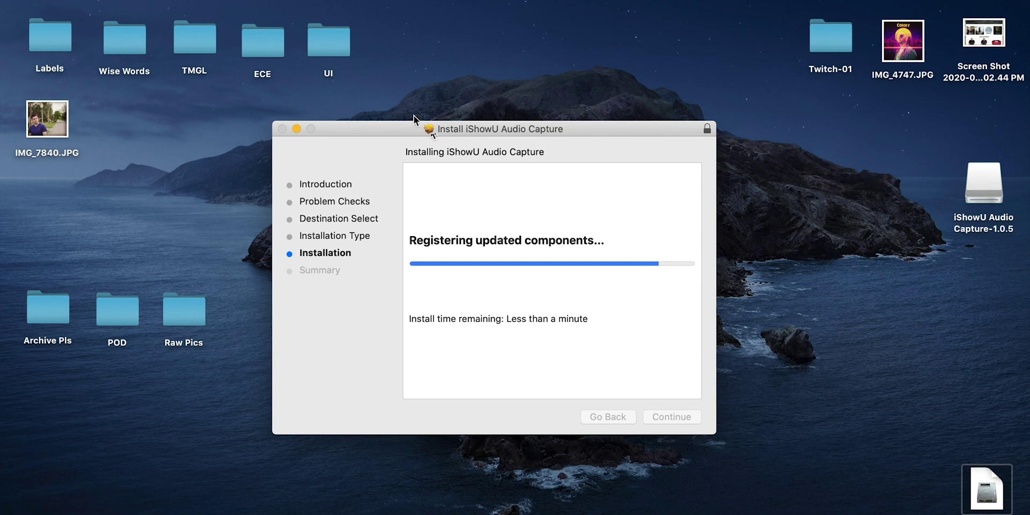
pyautogui.moveTo(416, 128); pyautogui.dragTo(473, 125)
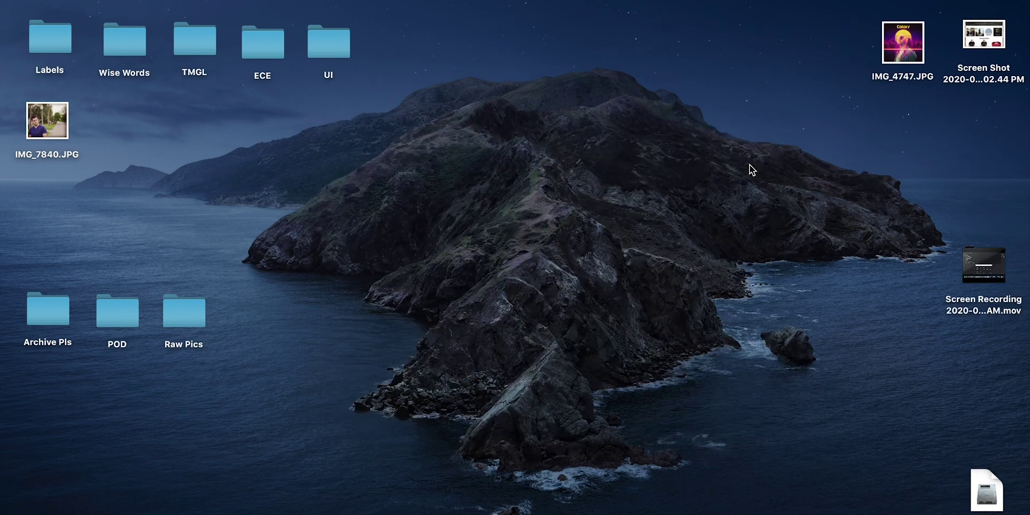
# Step: Launch Audio MIDI Setup by searching 'audio midi' in Spotlight
pyautogui.press('super+space')
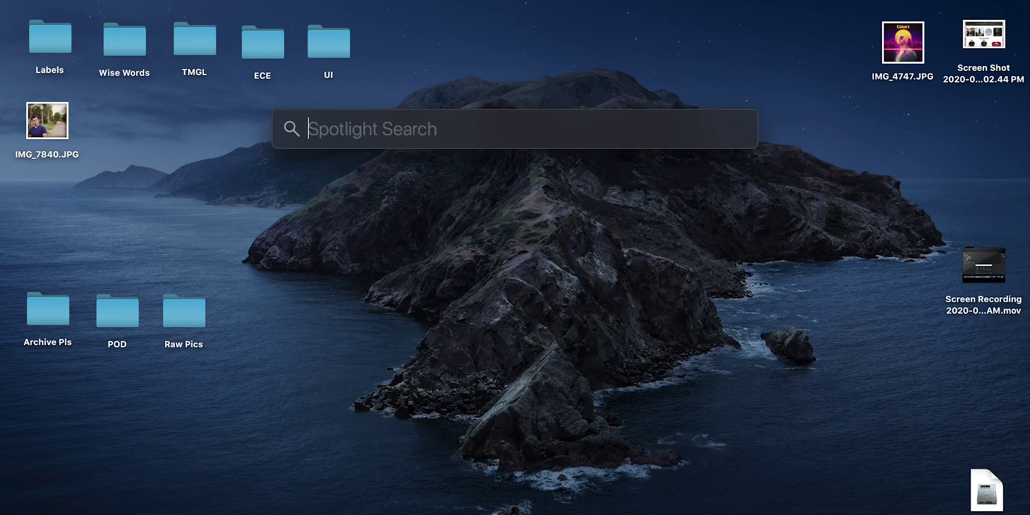
pyautogui.write('audio mid')
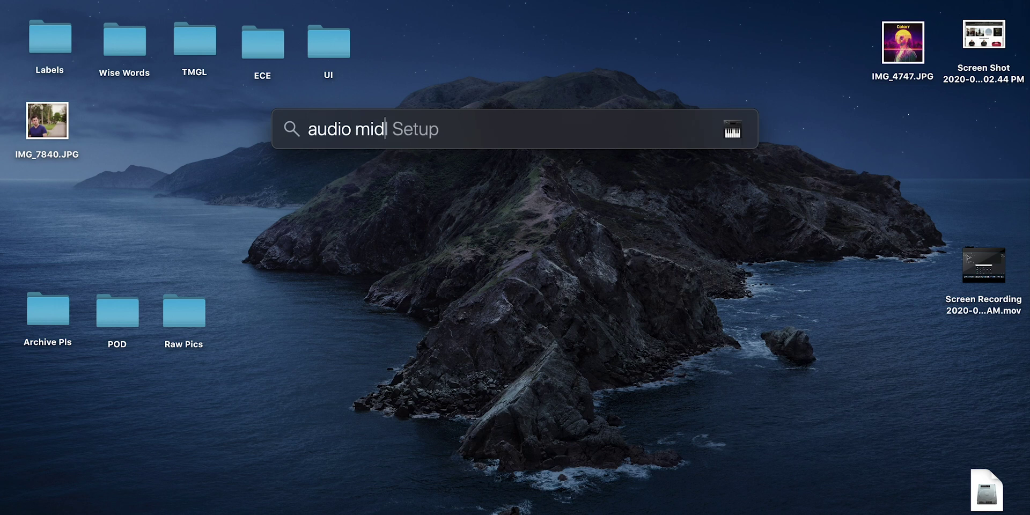
pyautogui.write('i')
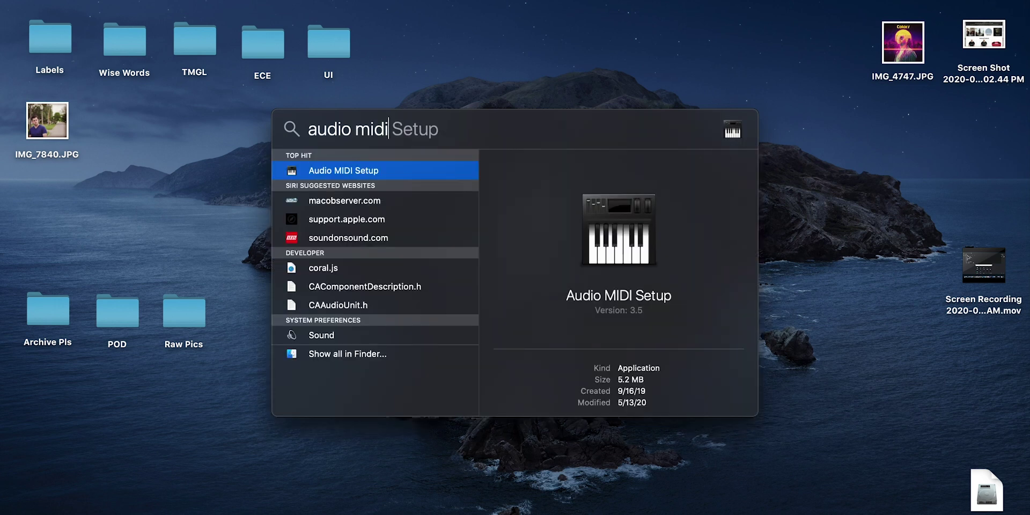
pyautogui.press('Return')
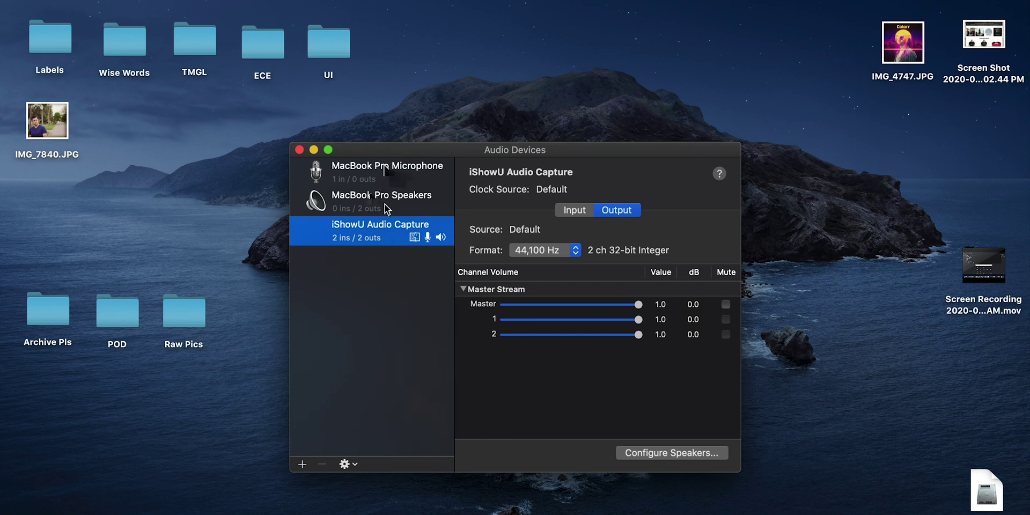
# Step: Create a Multi-Output Device with MacBook Pro Speakers, drift correction off, then close the window
pyautogui.click(302, 465)
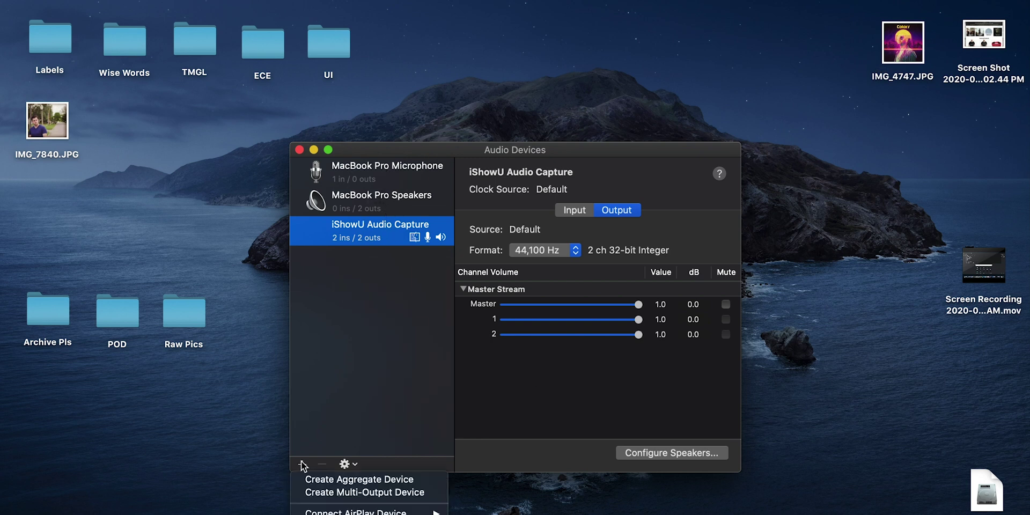
pyautogui.click(327, 494)
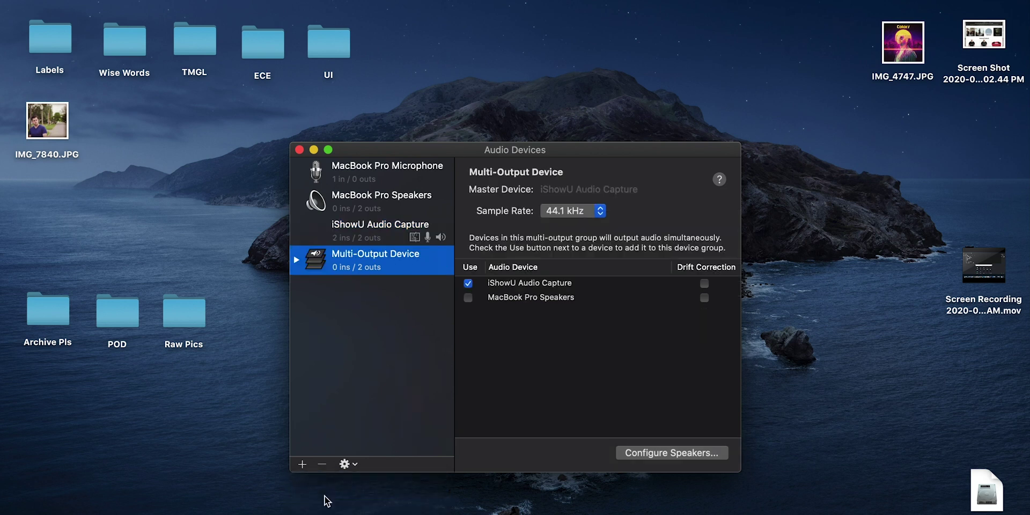
pyautogui.click(468, 298)
pyautogui.click(705, 298)
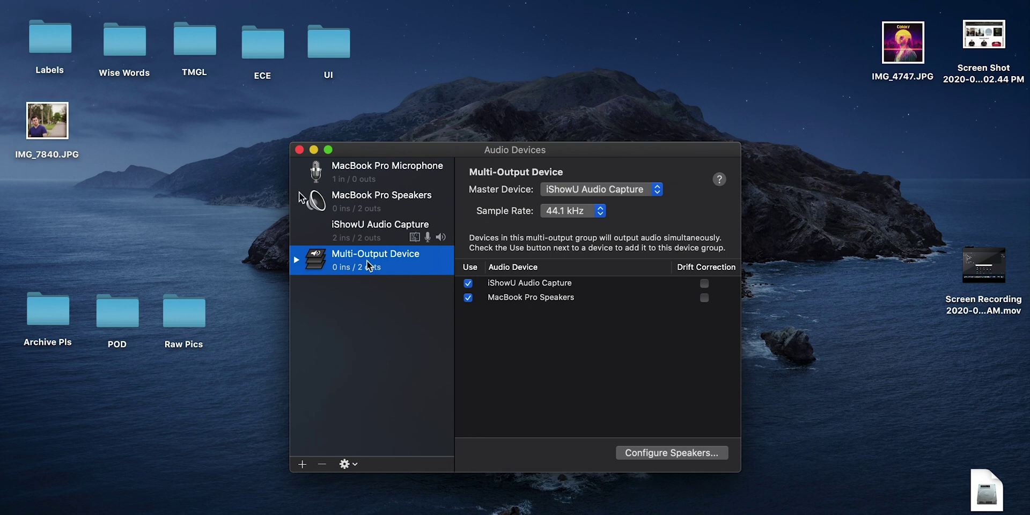
pyautogui.click(299, 150)
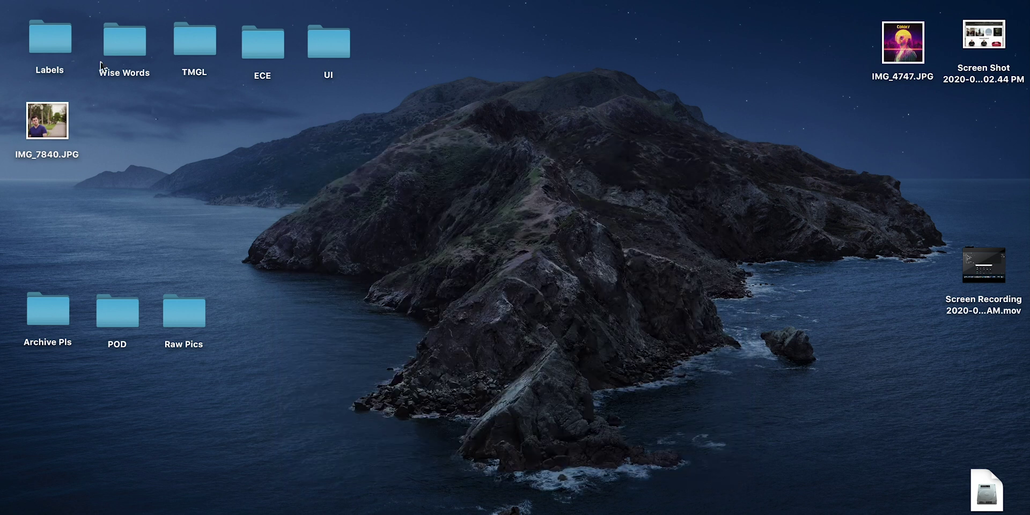
# Step: Set the Sound output to Multi-Output Device in System Preferences and close it
pyautogui.click(12, 1)
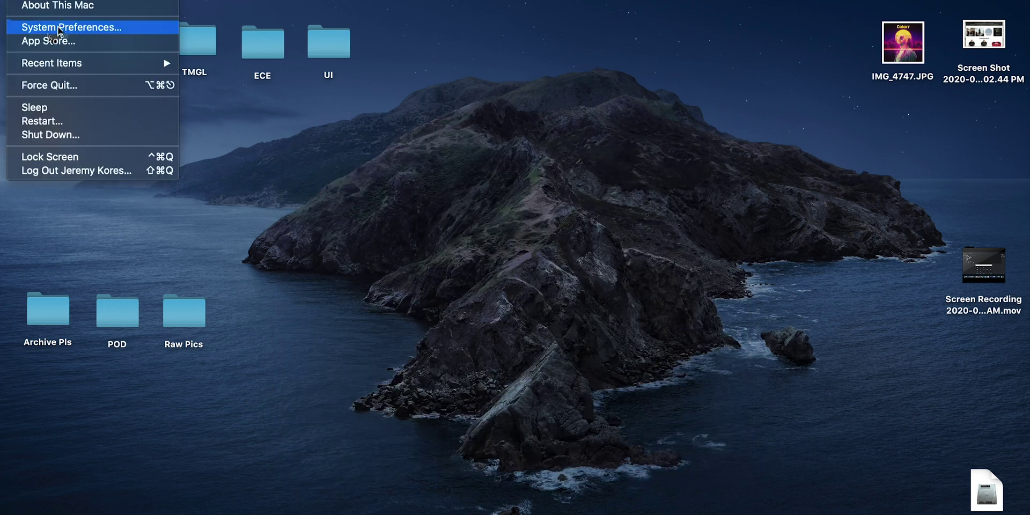
pyautogui.click(59, 28)
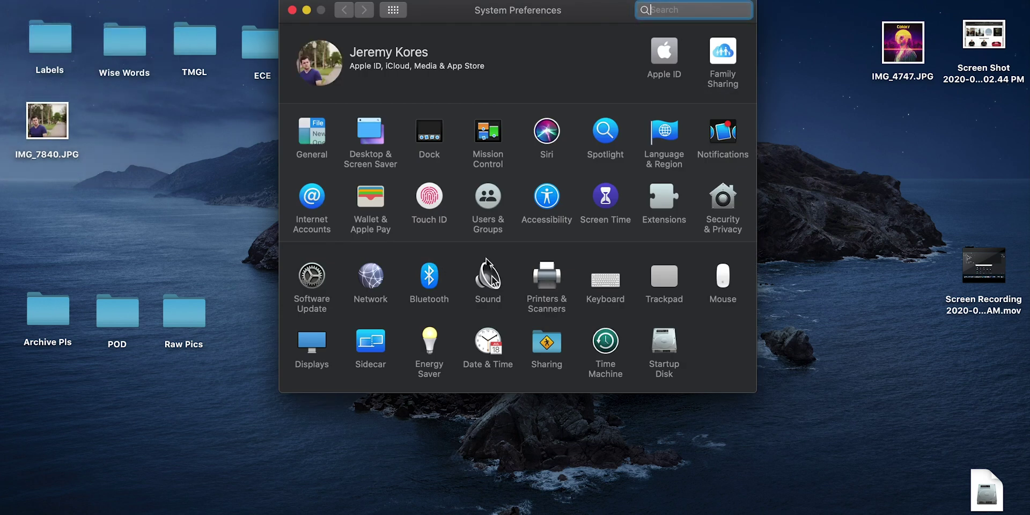
pyautogui.click(488, 277)
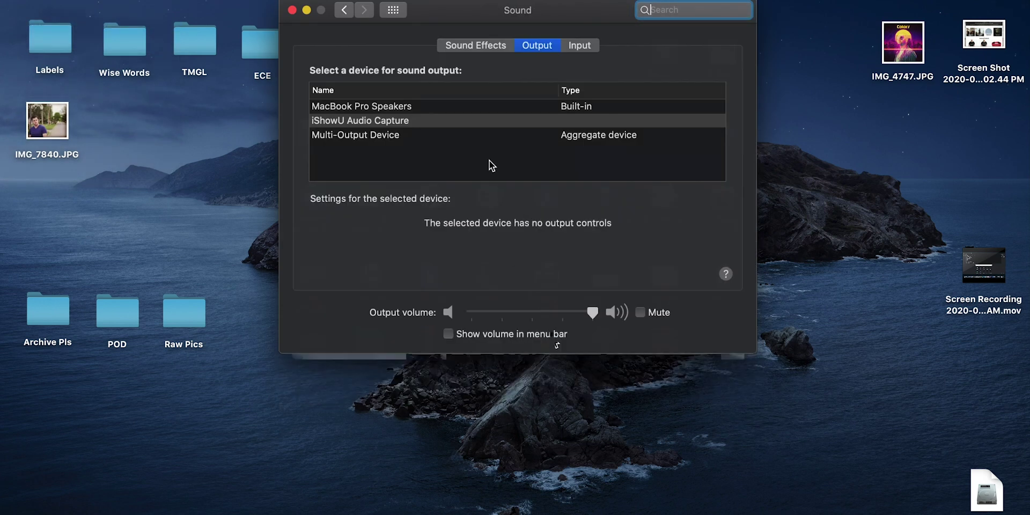
pyautogui.click(424, 135)
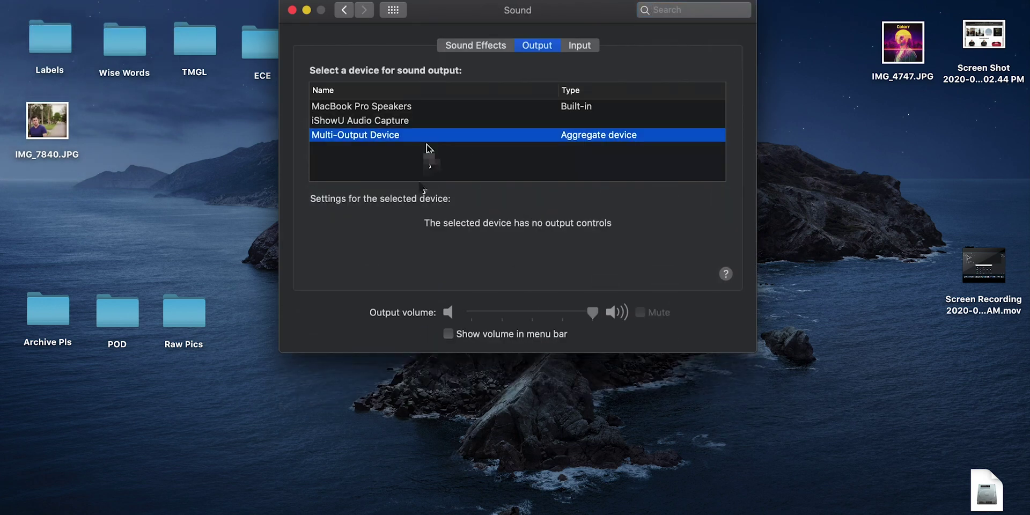
pyautogui.click(293, 11)
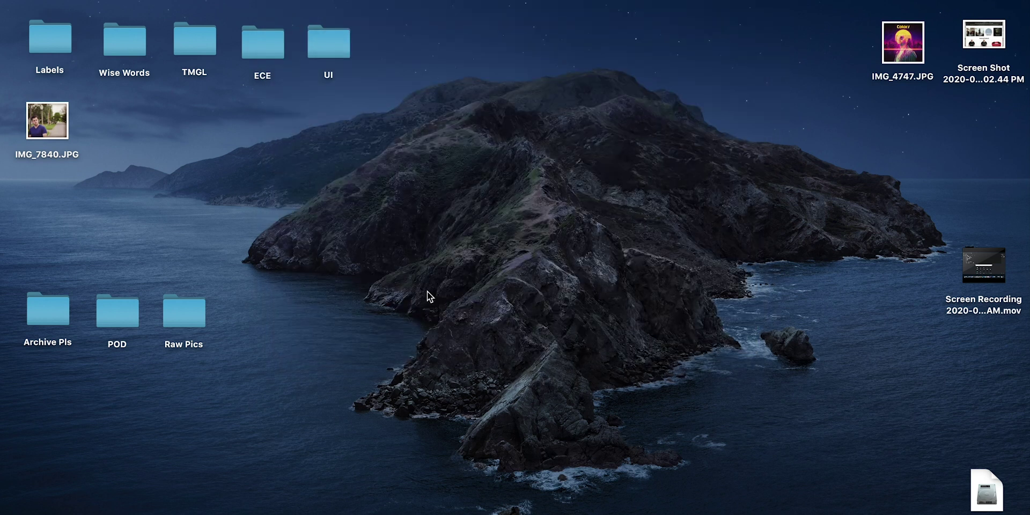
# Step: Launch OBS Studio by searching 'obs' in Spotlight
pyautogui.press('super+space')
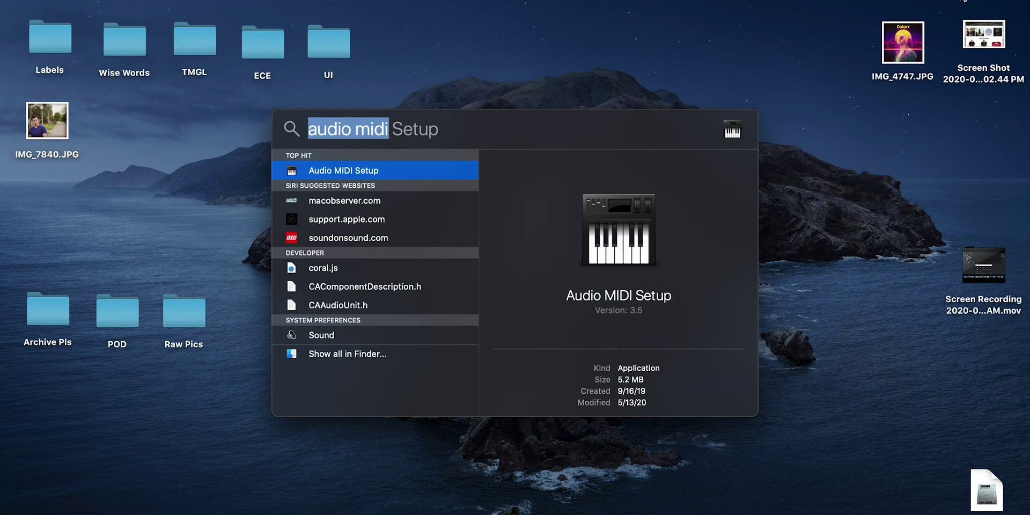
pyautogui.write('obs')
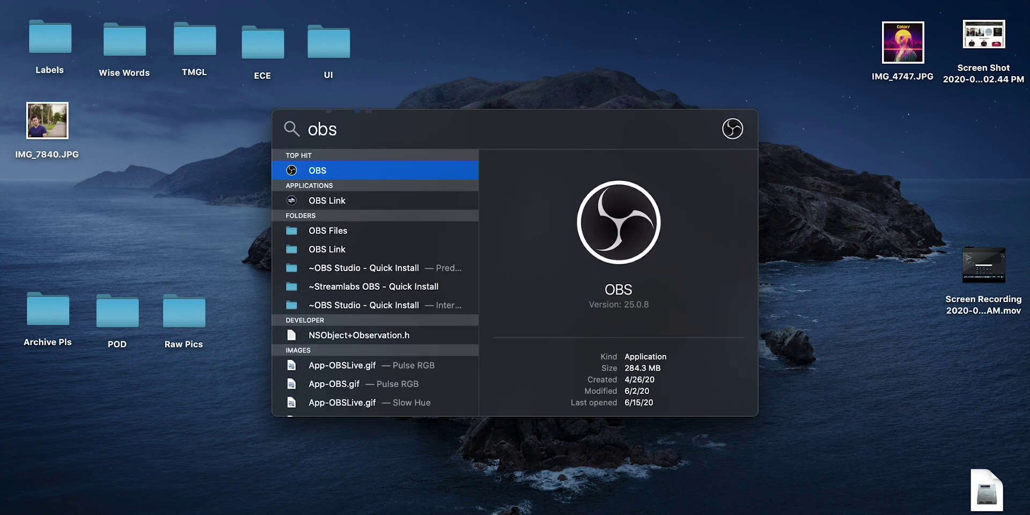
pyautogui.press('Return')
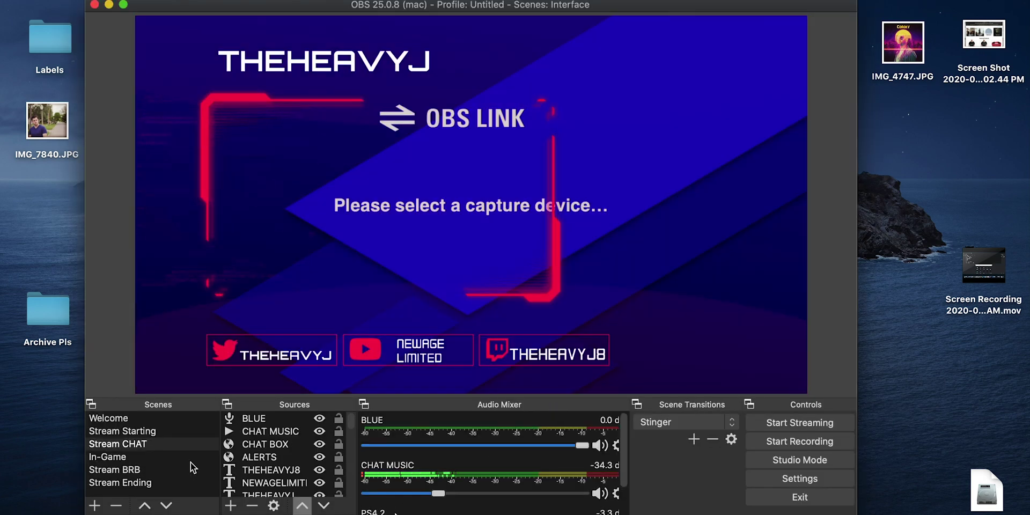
# Step: Add Scene 2 containing an Audio Input Capture source named 'Desktop Audio'
pyautogui.click(95, 505)
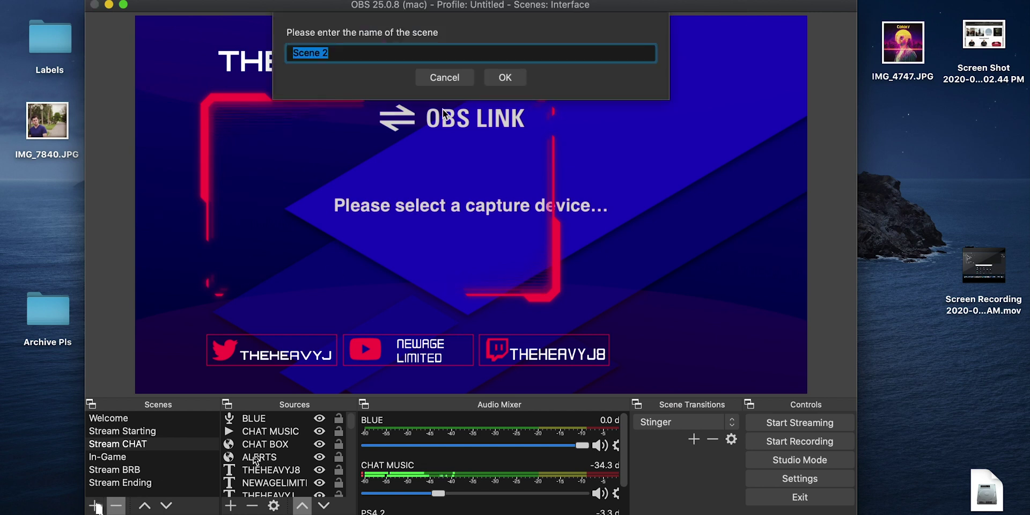
pyautogui.click(509, 74)
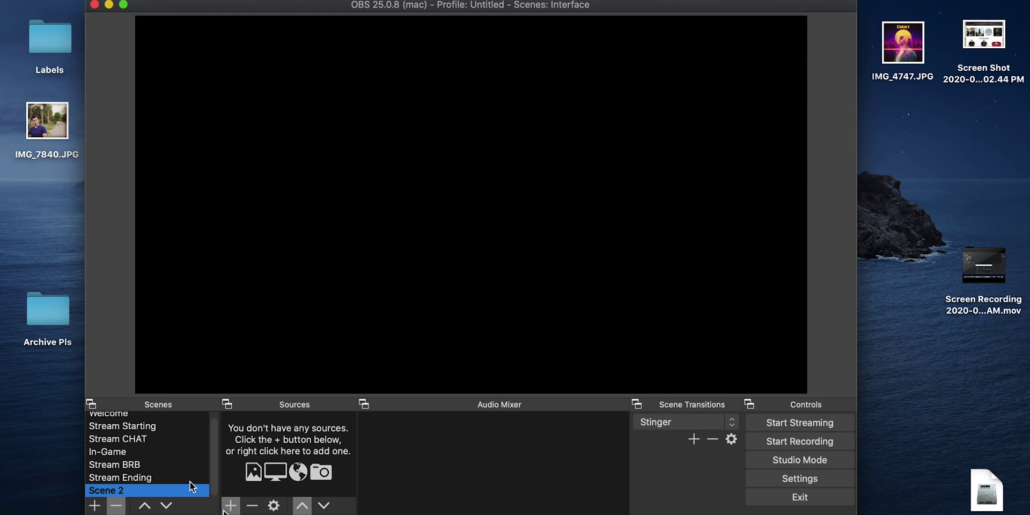
pyautogui.click(230, 507)
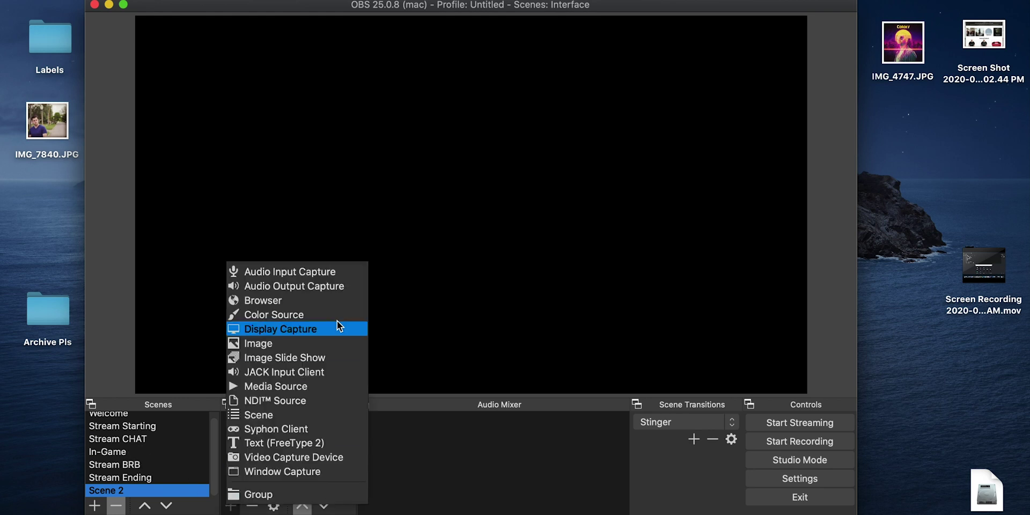
pyautogui.click(342, 275)
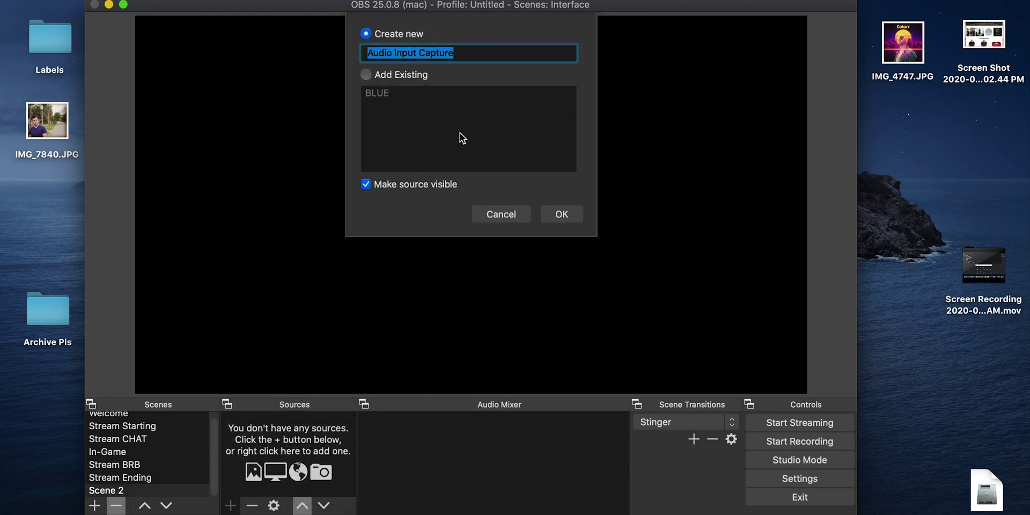
pyautogui.write('Desktop Audio')
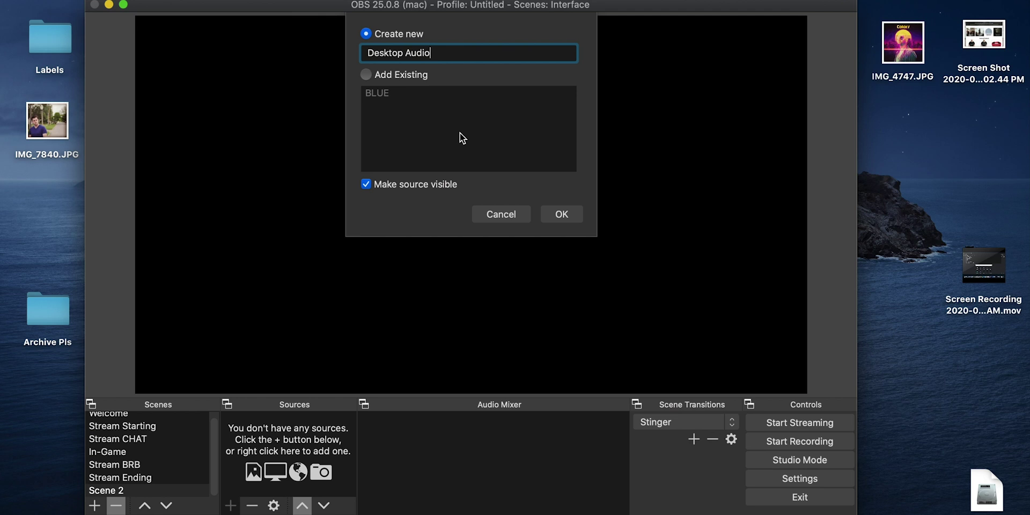
pyautogui.click(562, 215)
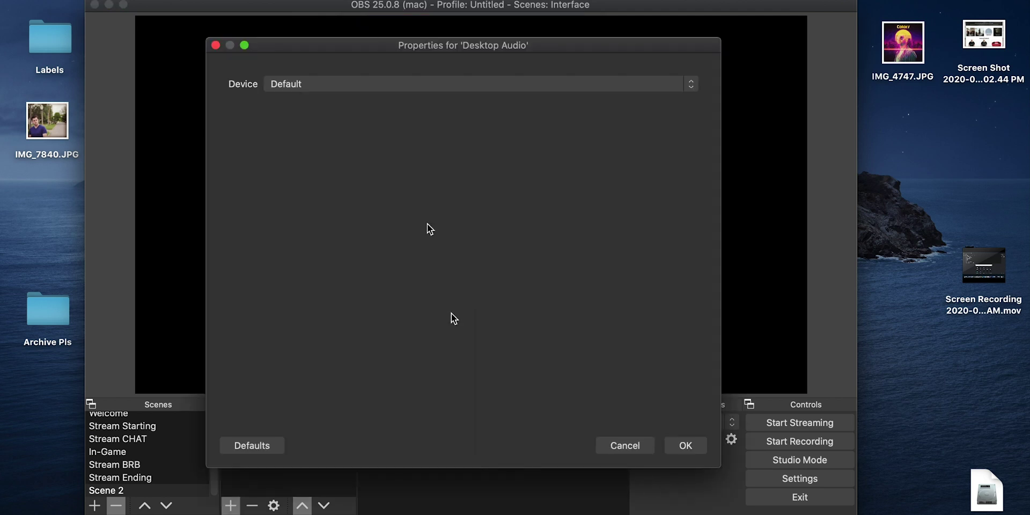
# Step: Choose iShowU Audio Capture as the Desktop Audio device and close its properties
pyautogui.click(616, 84)
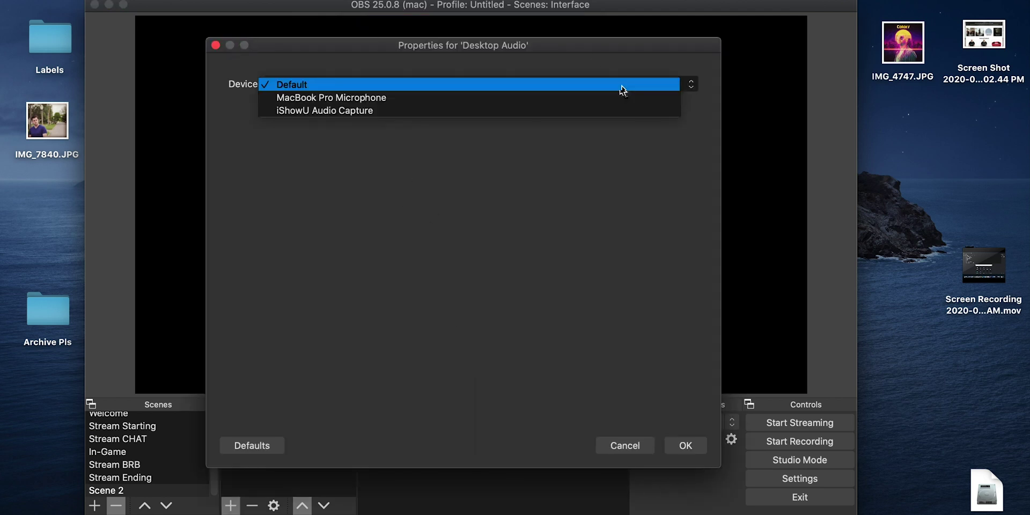
pyautogui.click(608, 111)
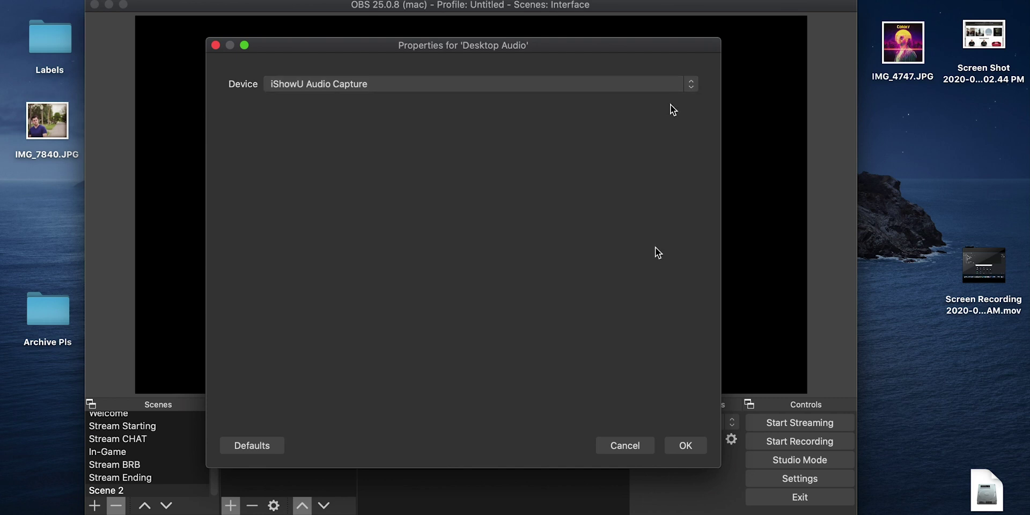
pyautogui.click(622, 448)
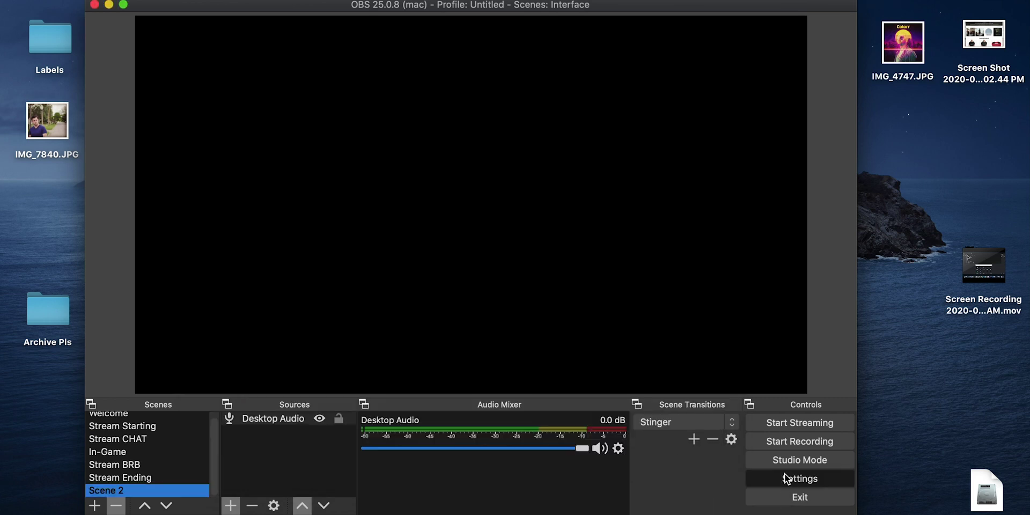
# Step: Assign iShowU Audio Capture to Mic/Auxiliary Audio 2 in OBS audio settings, then inspect Desktop Audio's options
pyautogui.click(785, 474)
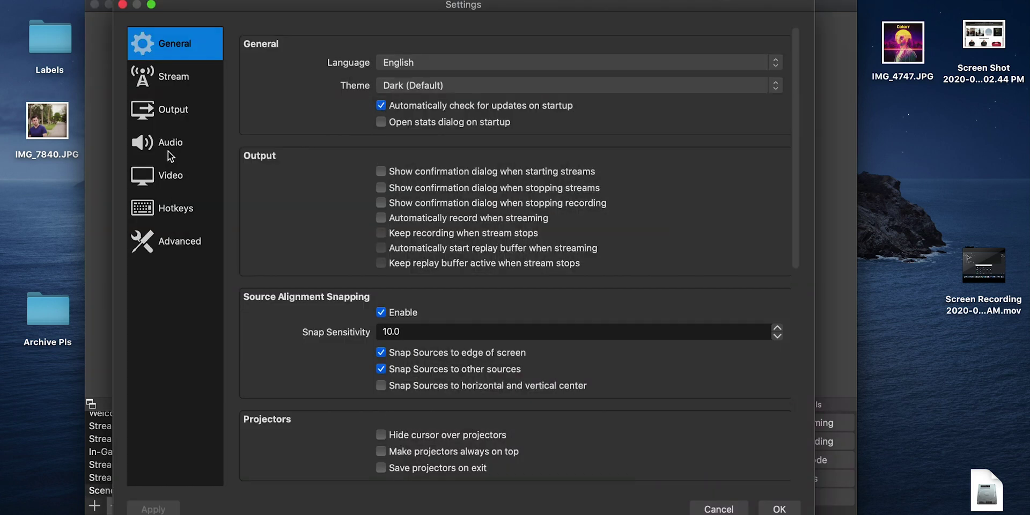
pyautogui.click(171, 143)
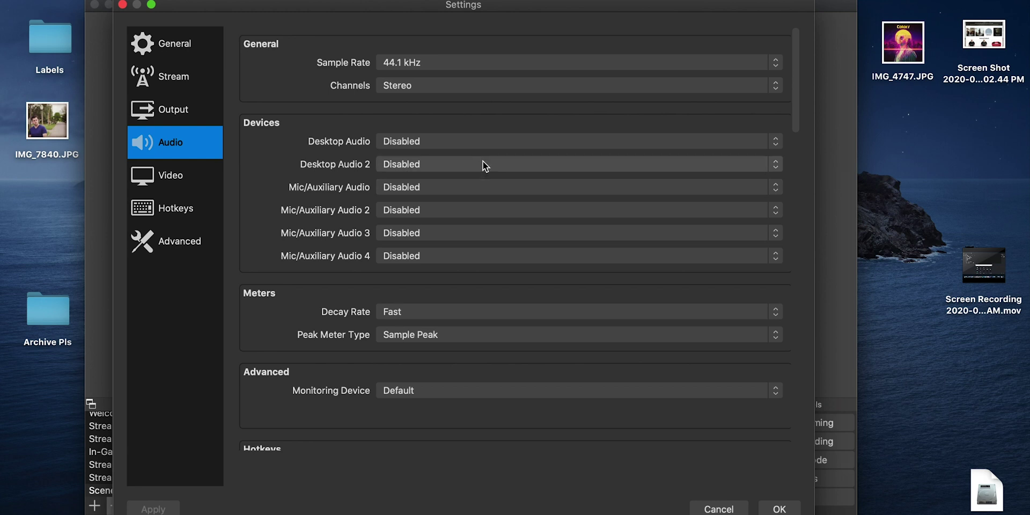
pyautogui.click(489, 211)
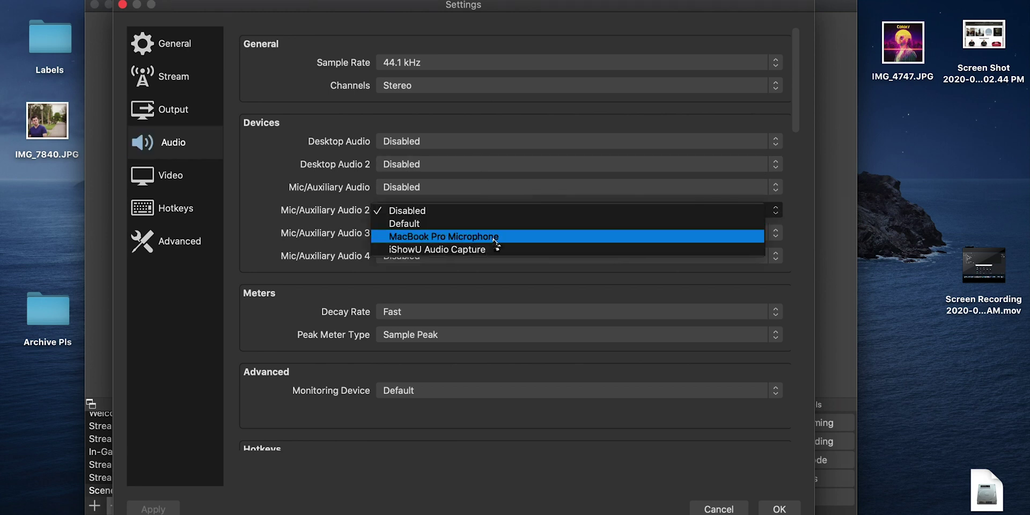
pyautogui.click(492, 249)
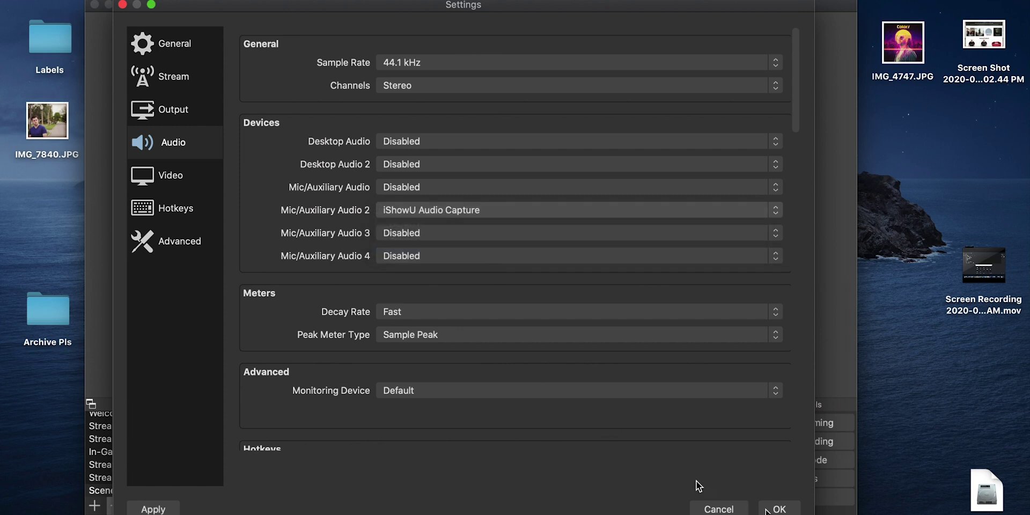
pyautogui.click(704, 509)
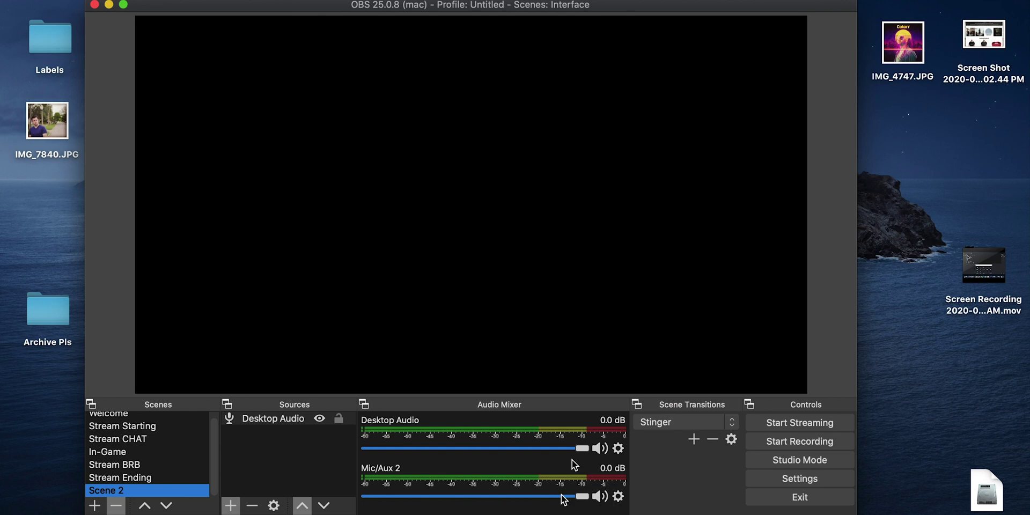
pyautogui.click(618, 450)
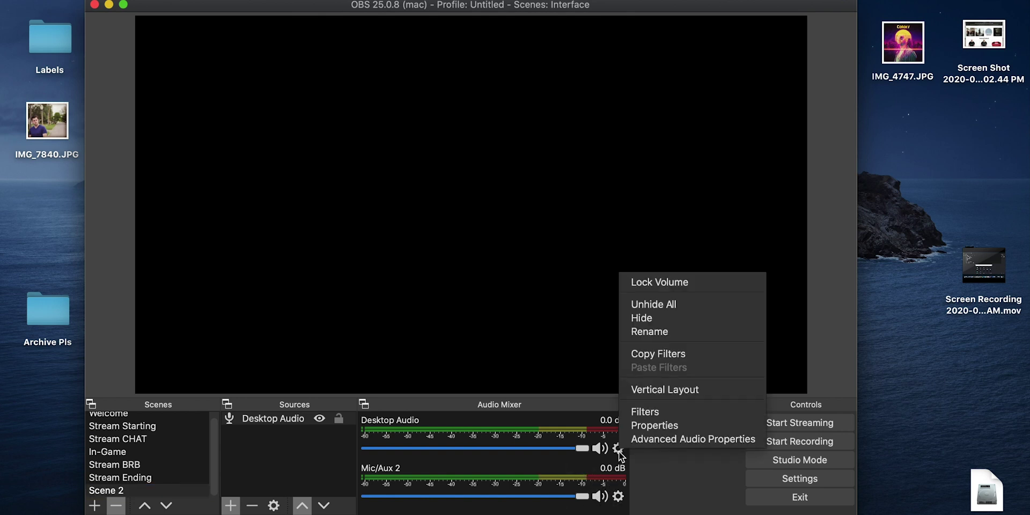
pyautogui.click(655, 479)
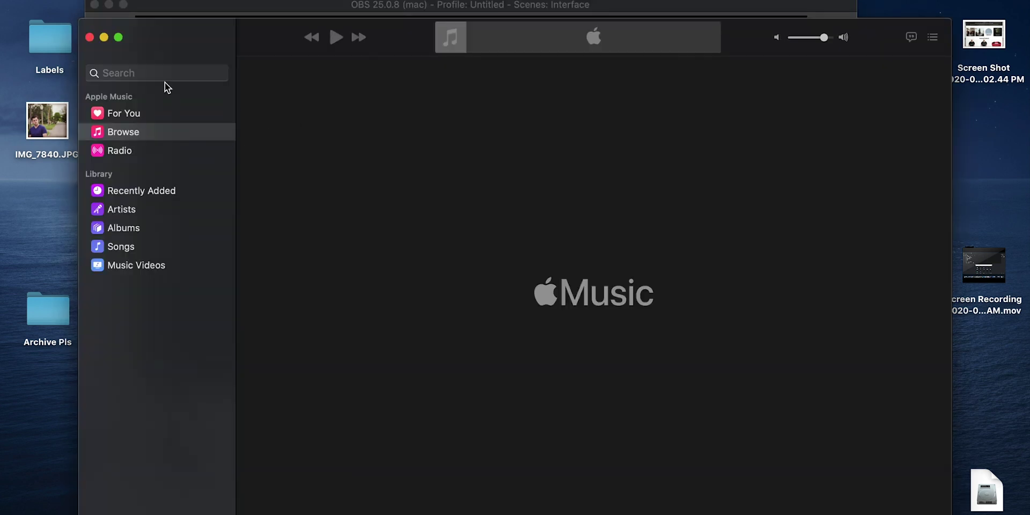
# Step: Search Apple Music's catalogue for 'saint jhn' and browse the Ghetto Lenny's Love Songs album
pyautogui.click(165, 81)
pyautogui.write('sain')
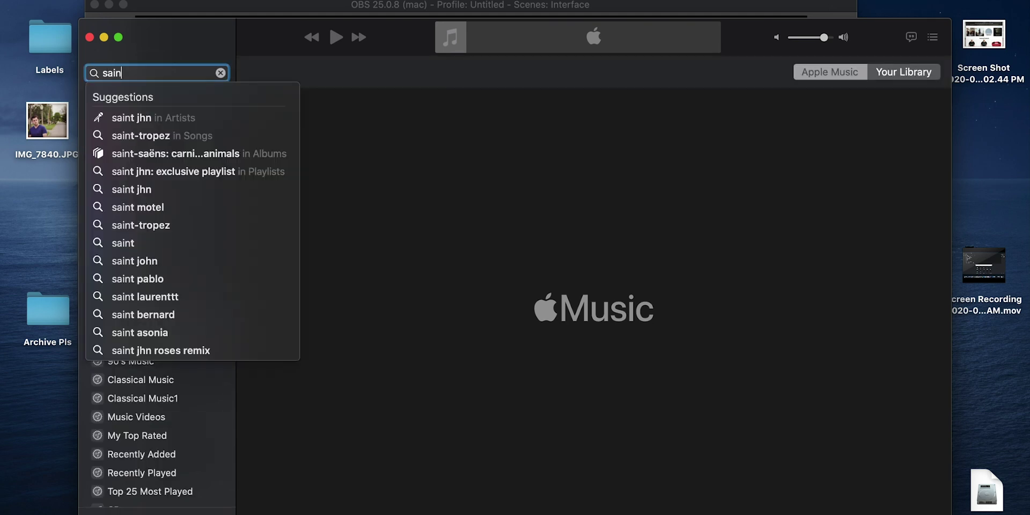
pyautogui.write('t jhn')
pyautogui.press('Return')
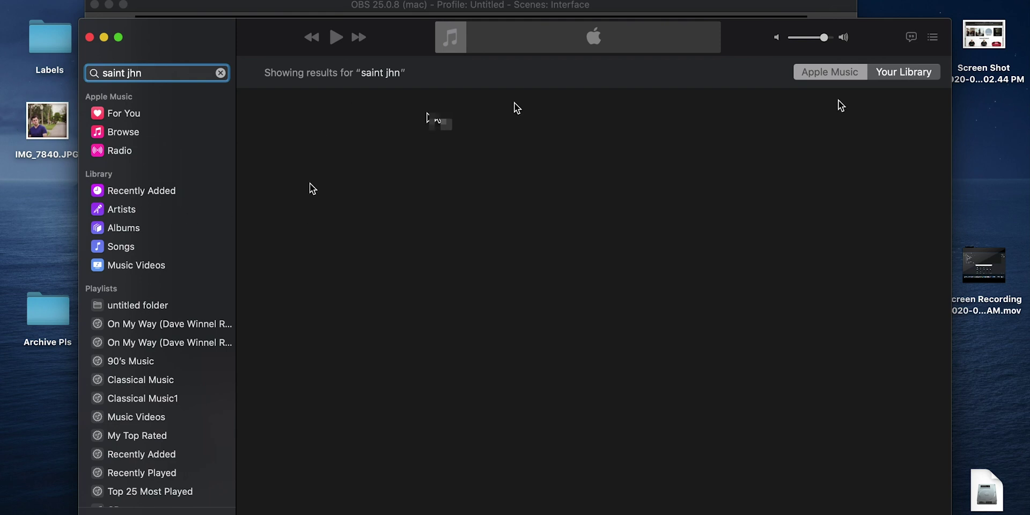
pyautogui.click(887, 76)
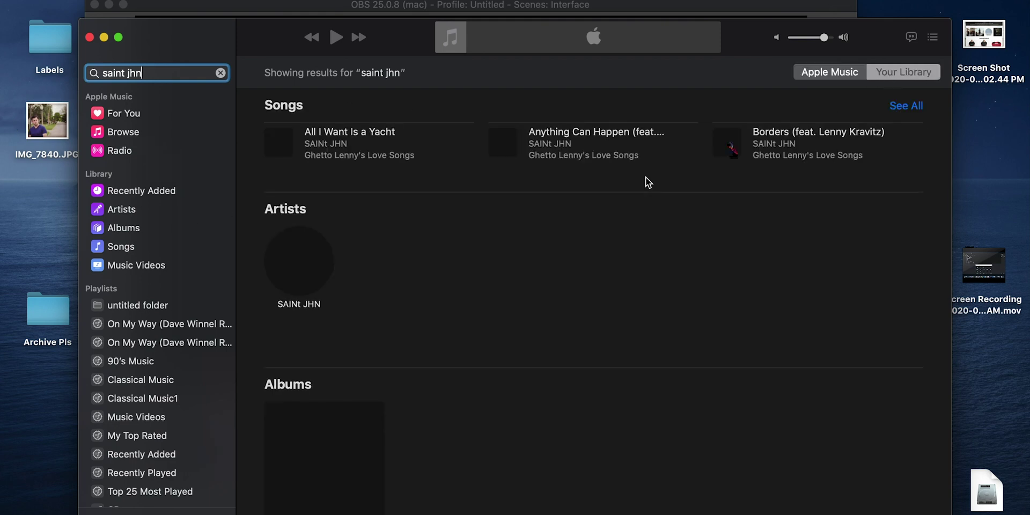
pyautogui.scroll(-3, 457, 260)
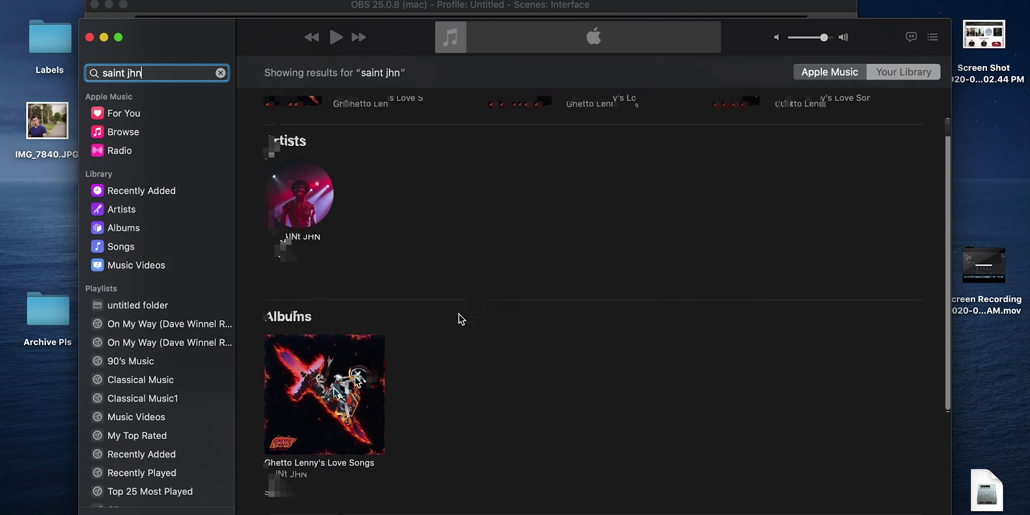
pyautogui.click(363, 393)
pyautogui.scroll(-2, 590, 358)
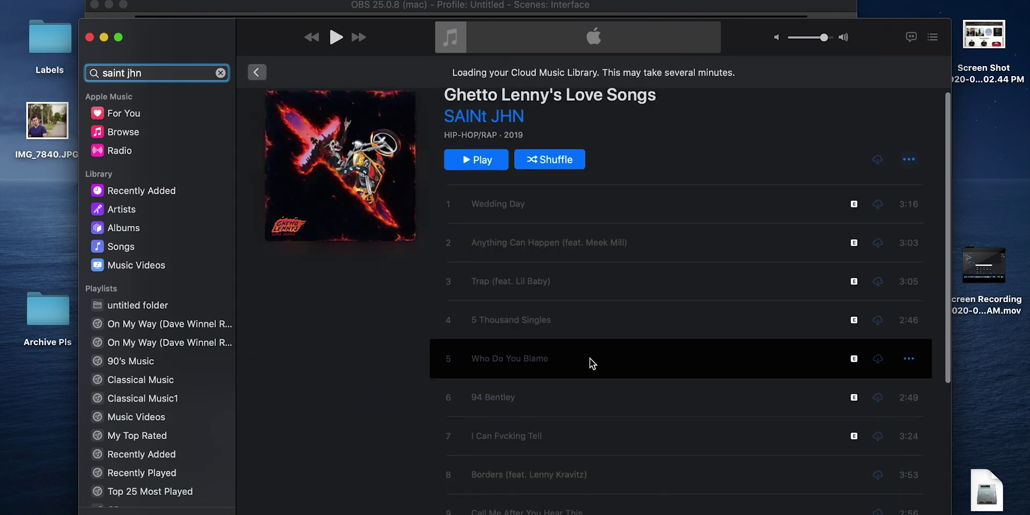
pyautogui.scroll(-5, 590, 358)
pyautogui.scroll(5, 591, 358)
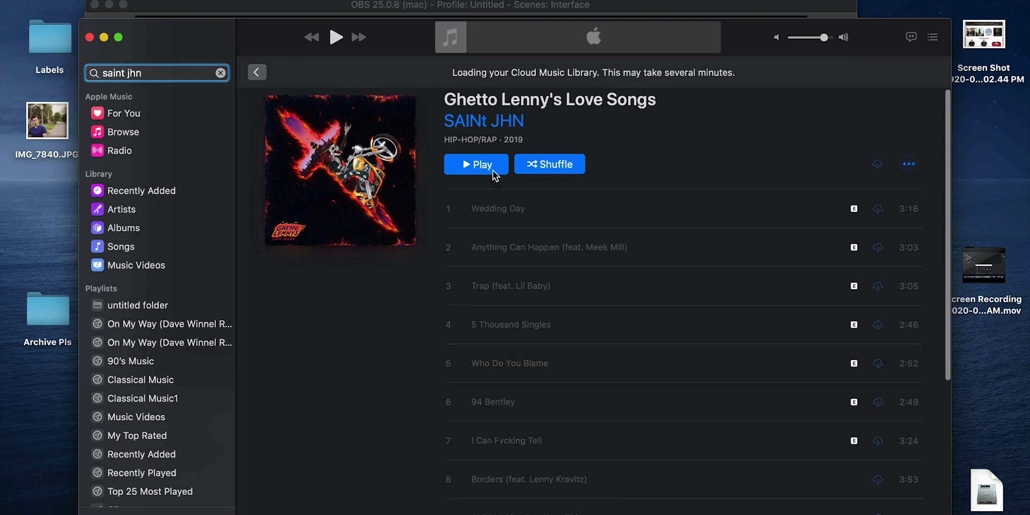
# Step: From the saint jhn search results, play Roses Remix (feat. Future) and switch back to OBS
pyautogui.click(256, 72)
pyautogui.click(903, 72)
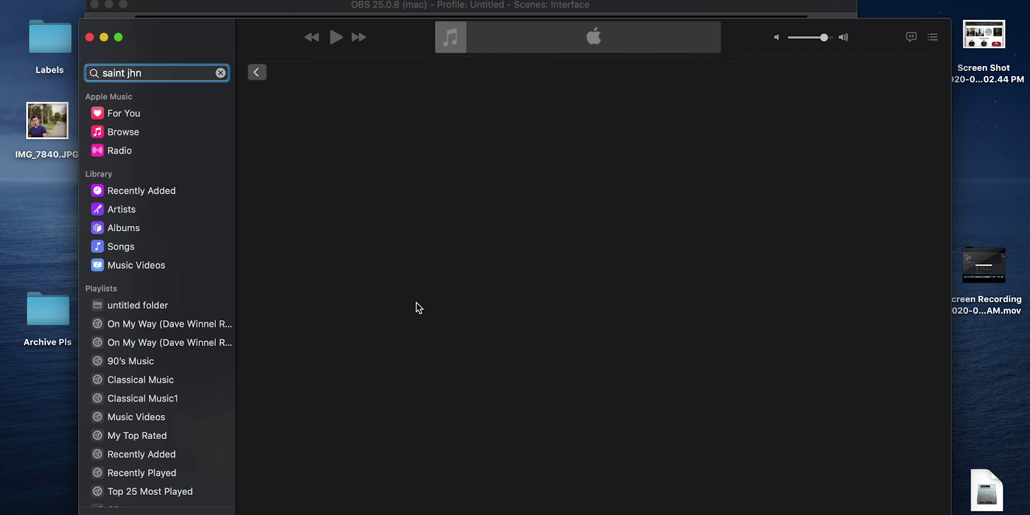
pyautogui.press('Return')
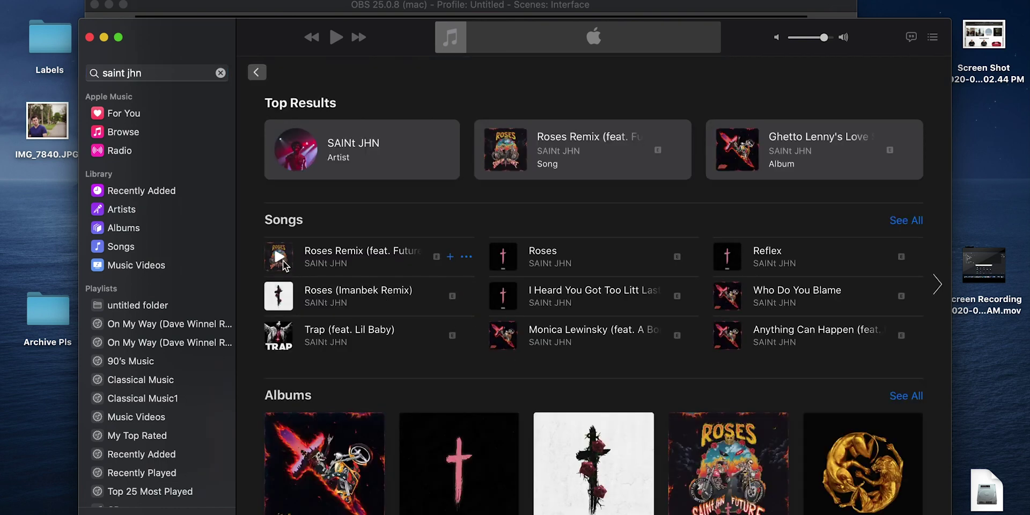
pyautogui.click(279, 257)
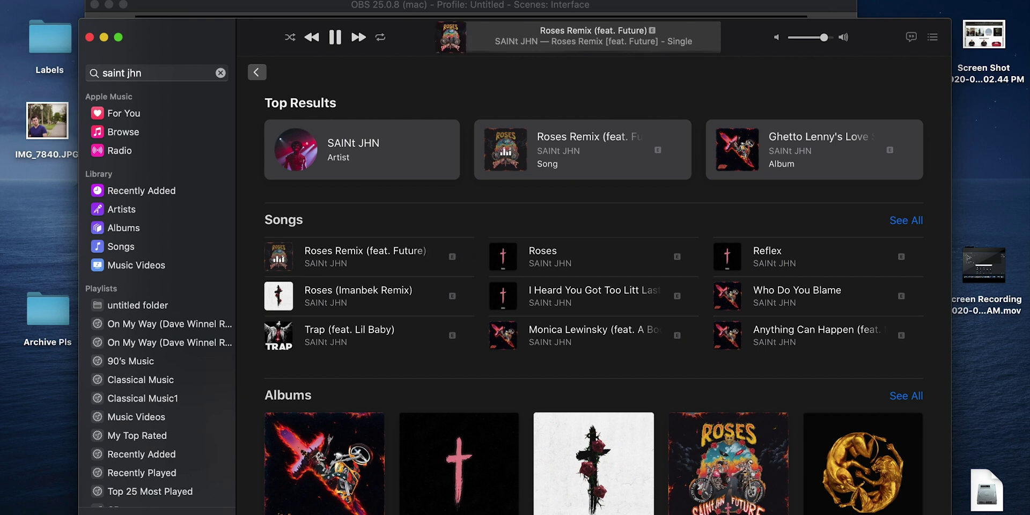
pyautogui.press('super+Tab')
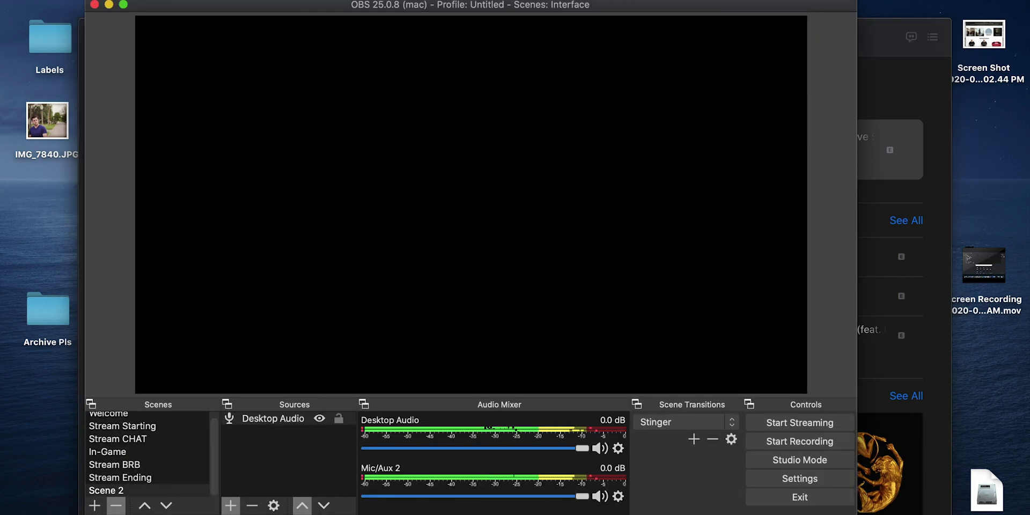
# Step: Turn Mic/Aux 2 down to -inf dB and hide it, then set Desktop Audio to 0.0 dB
pyautogui.click(618, 497)
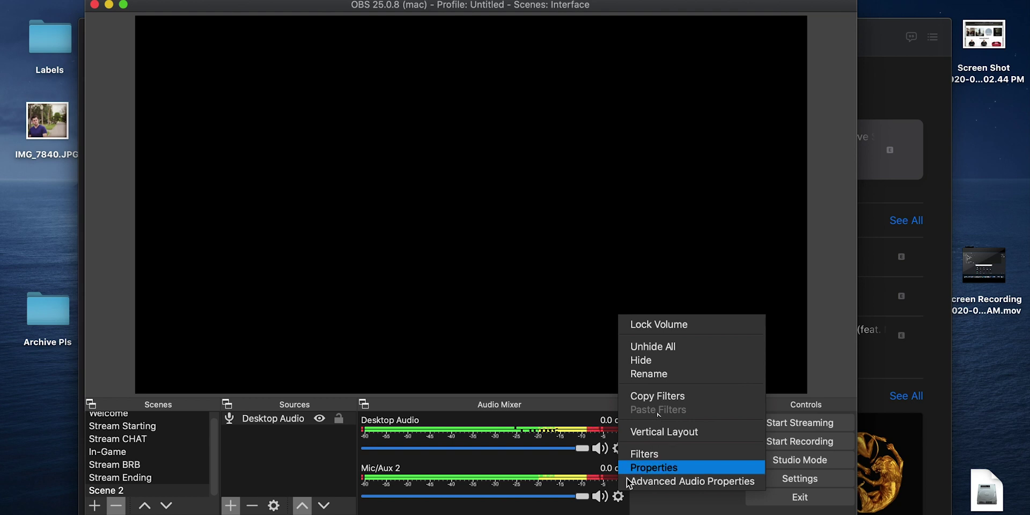
pyautogui.click(585, 492)
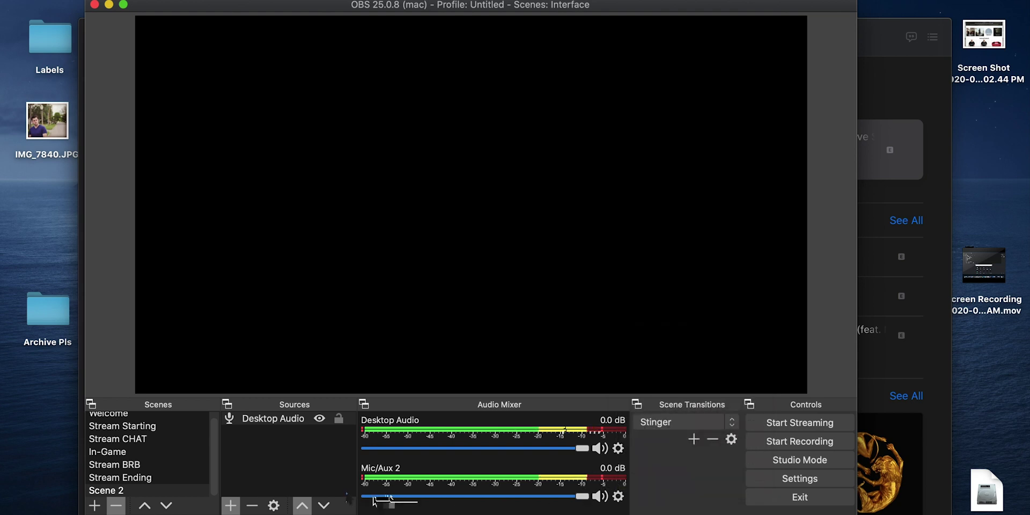
pyautogui.scroll(-10, 571, 497)
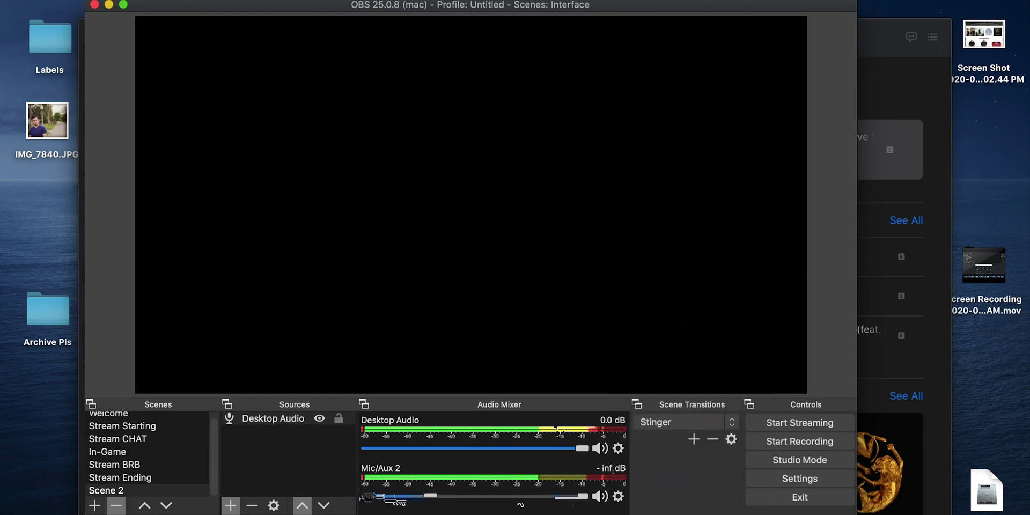
pyautogui.click(618, 496)
pyautogui.click(657, 363)
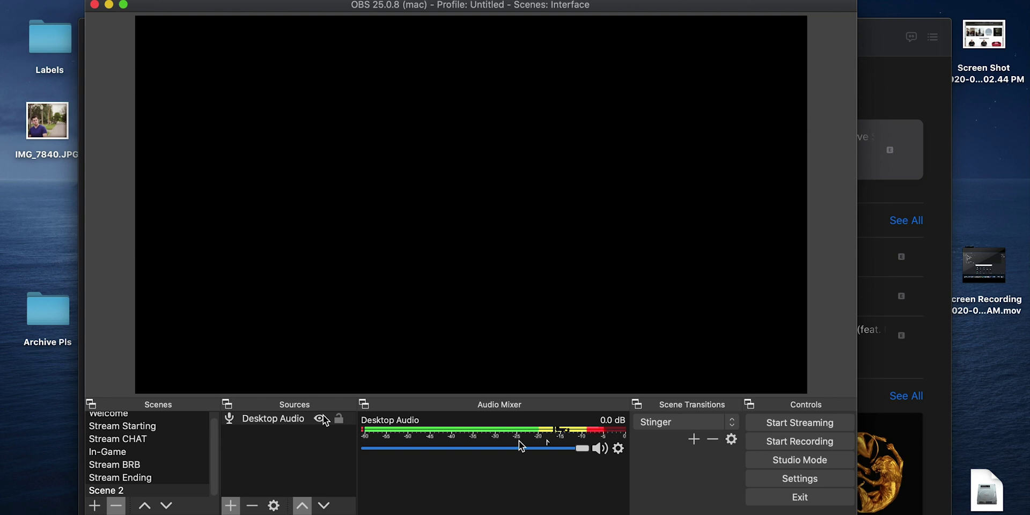
pyautogui.moveTo(580, 449); pyautogui.dragTo(608, 455)
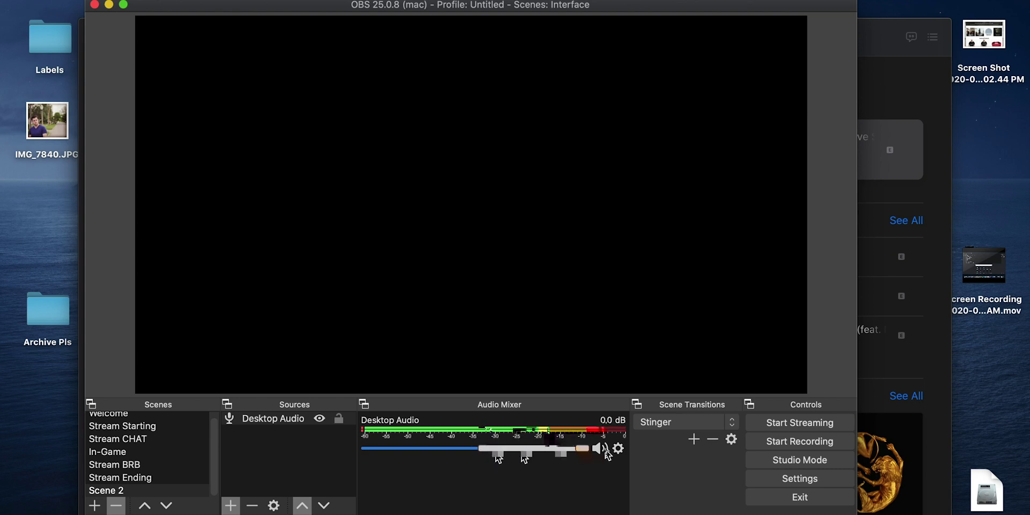
# Step: Close the OBS window, leaving Roses Remix (feat. Future) playing in Apple Music
pyautogui.click(94, 7)
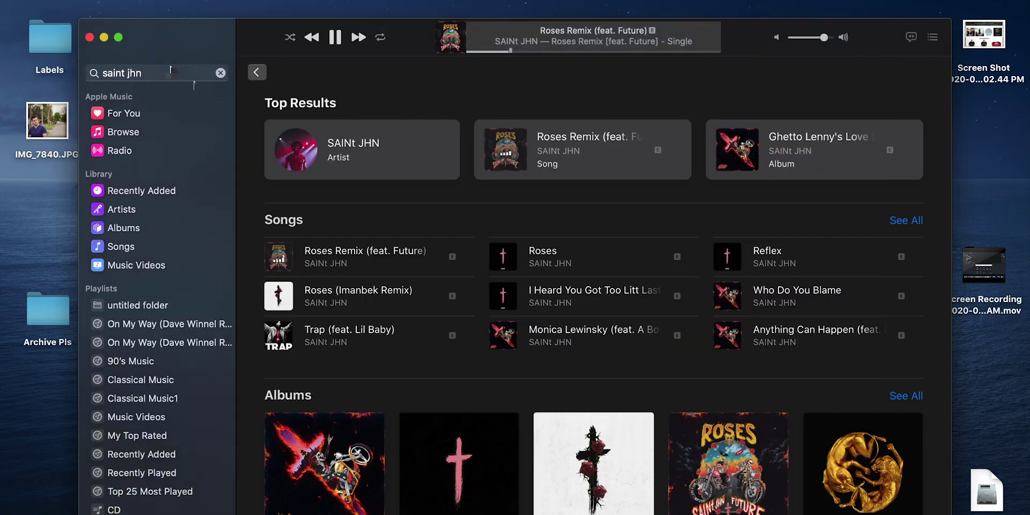